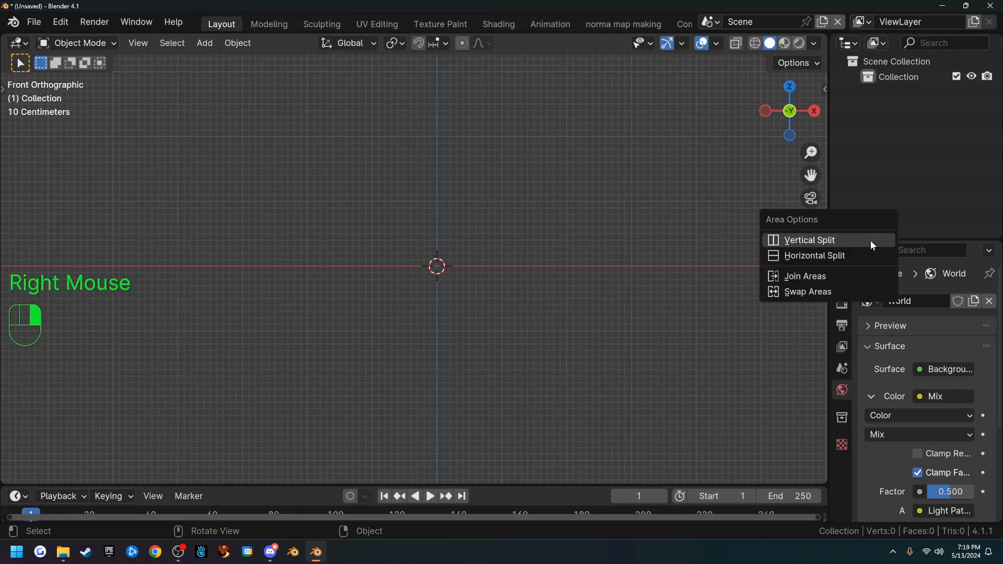
Split the Properties area horizontally, extend its upper part over the Outliner's space, and switch that part to an Image Editor.
right_click(907, 239)
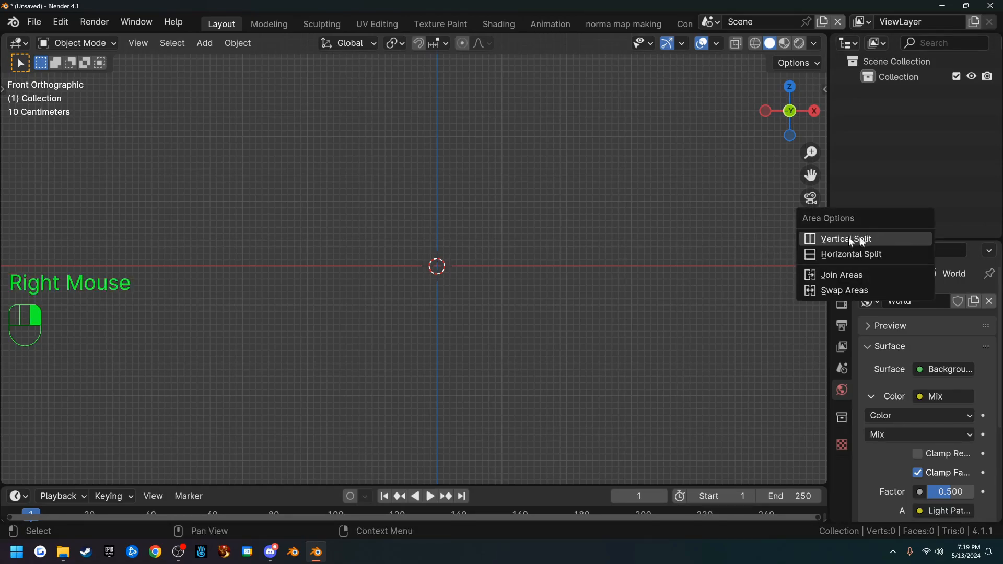
click(856, 256)
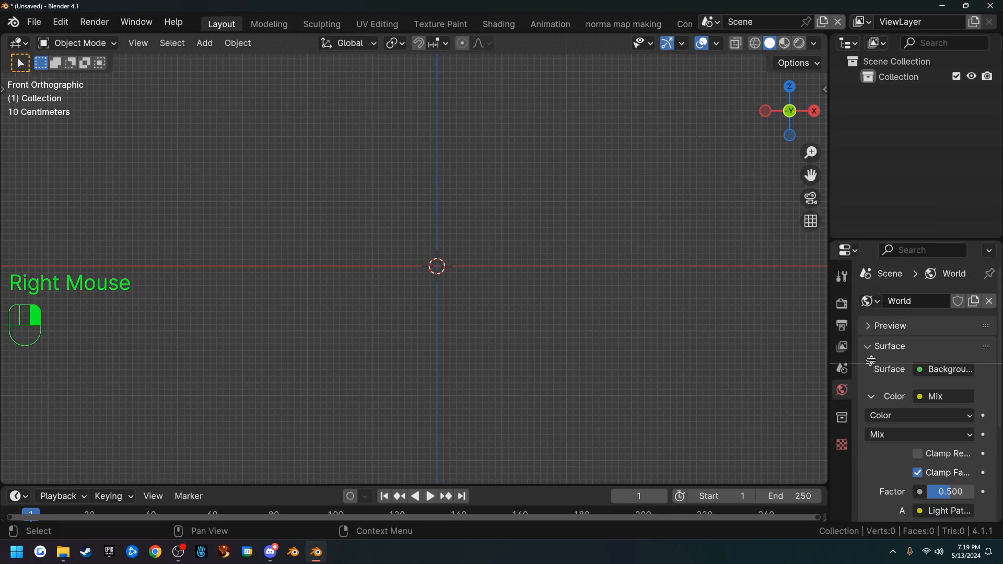
click(870, 359)
drag(896, 239, 897, 156)
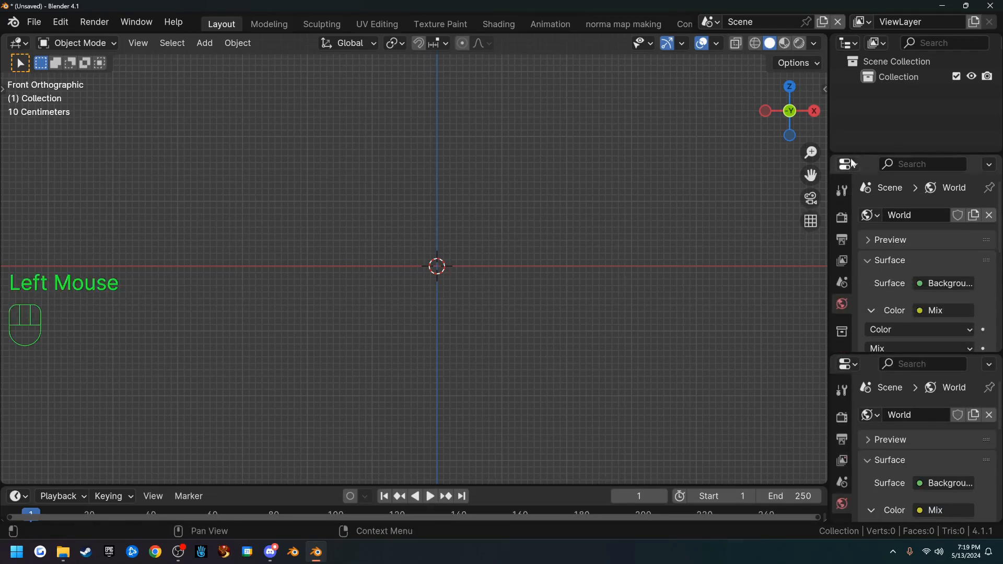
click(849, 164)
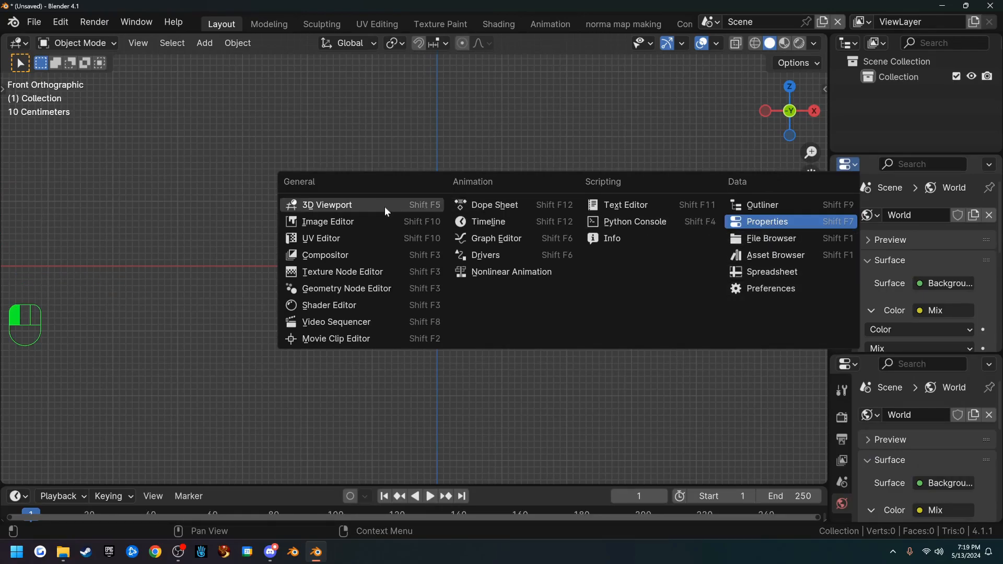
click(365, 223)
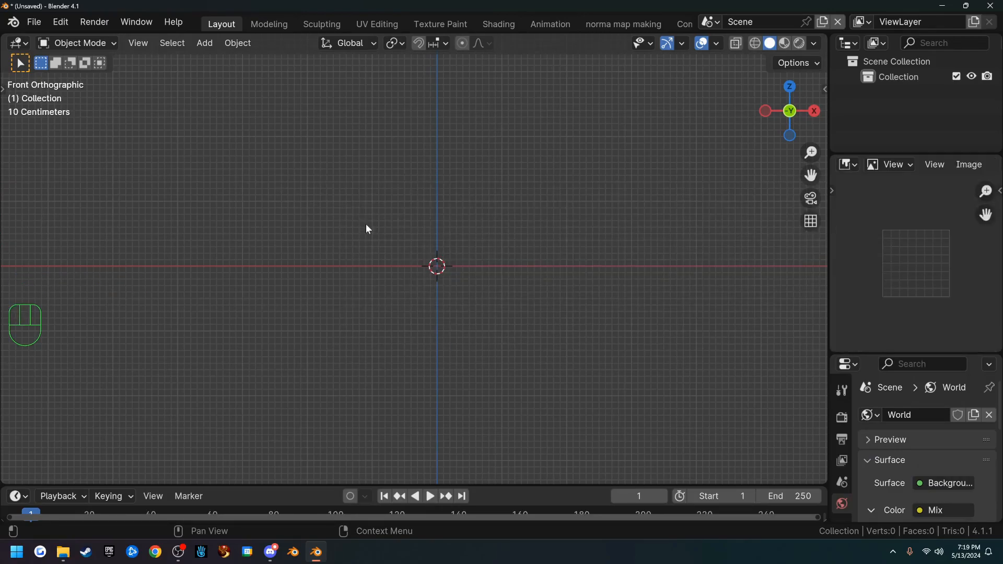
Load the hanging wall clock reference photo into the Image Editor.
double_click(591, 7)
drag(528, 16, 156, 89)
drag(640, 205, 740, 350)
double_click(443, 96)
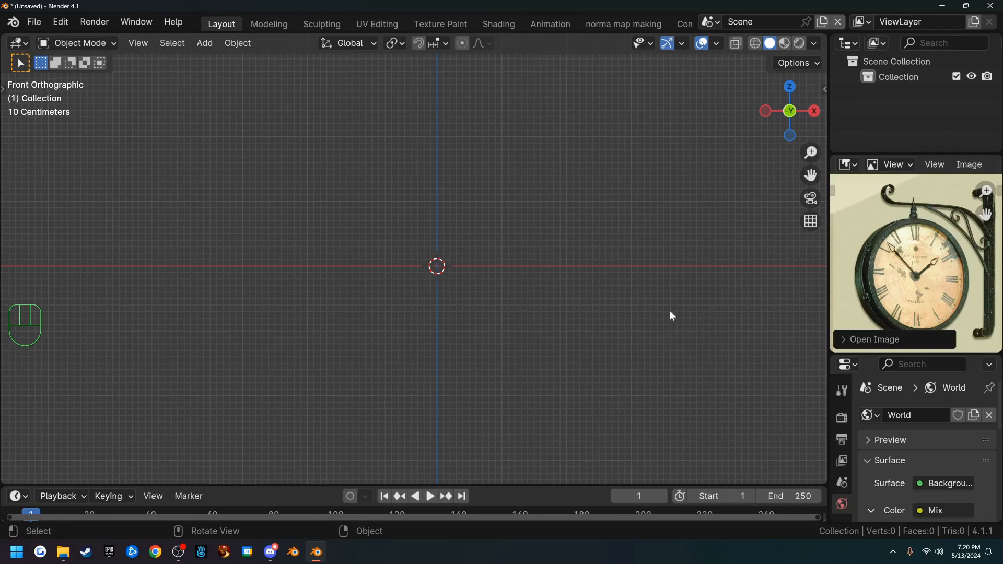
Add a mesh cylinder and rotate it 90° about the X axis so its flat cap faces the front view.
key(shift+a)
mouse_move(396, 227)
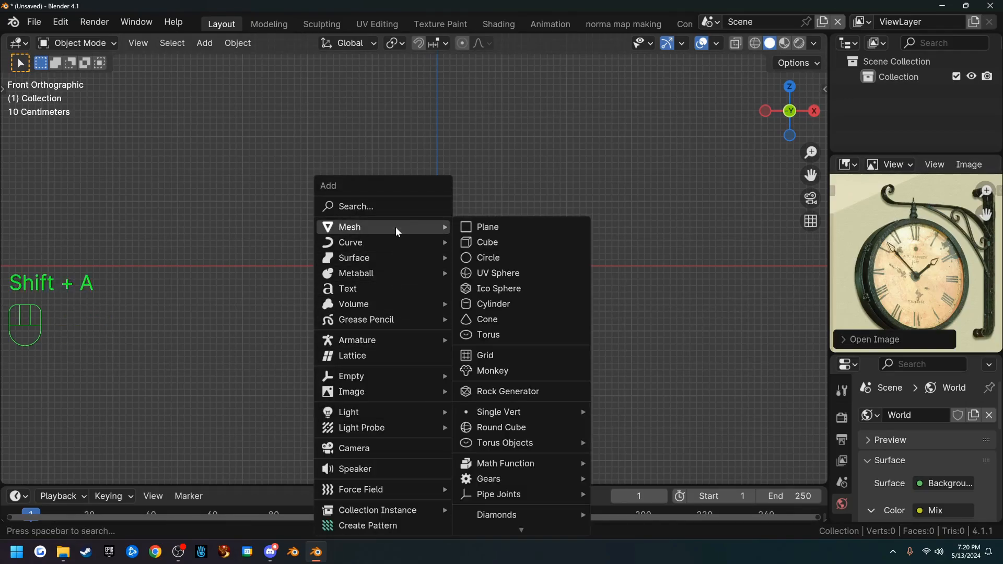
click(505, 309)
scroll(574, 347, up, 2)
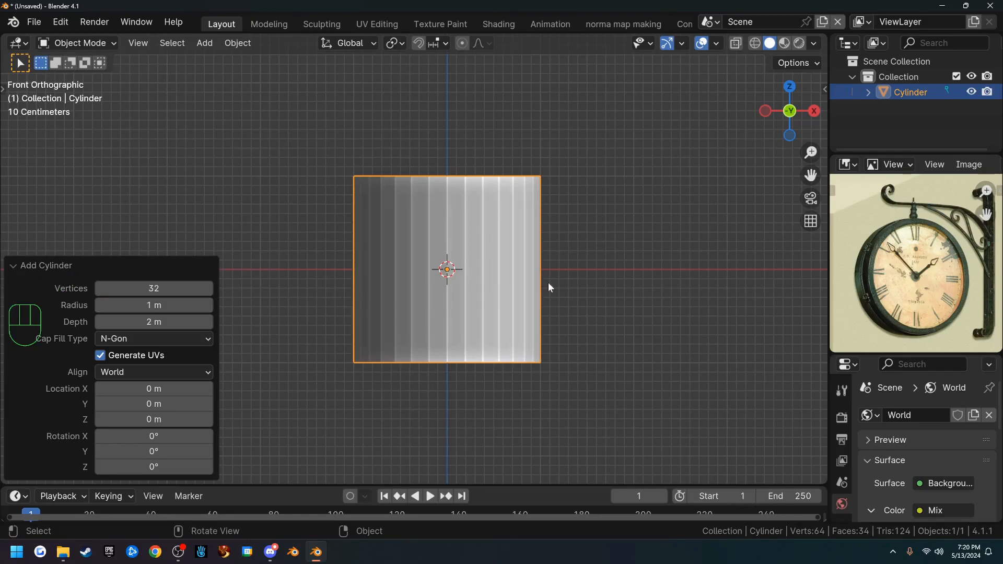
text(rx)
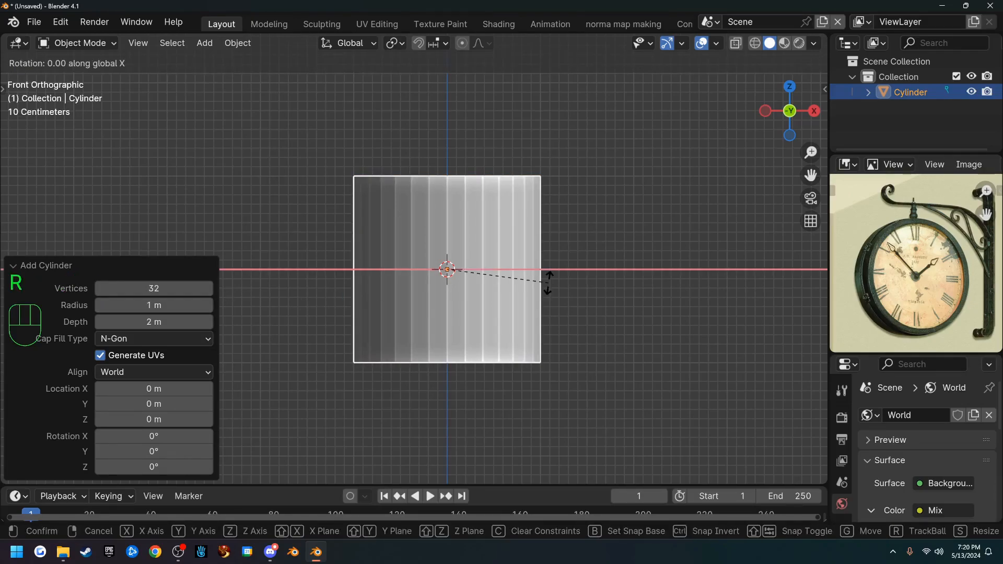
text(90)
key(Return)
key(KP_1)
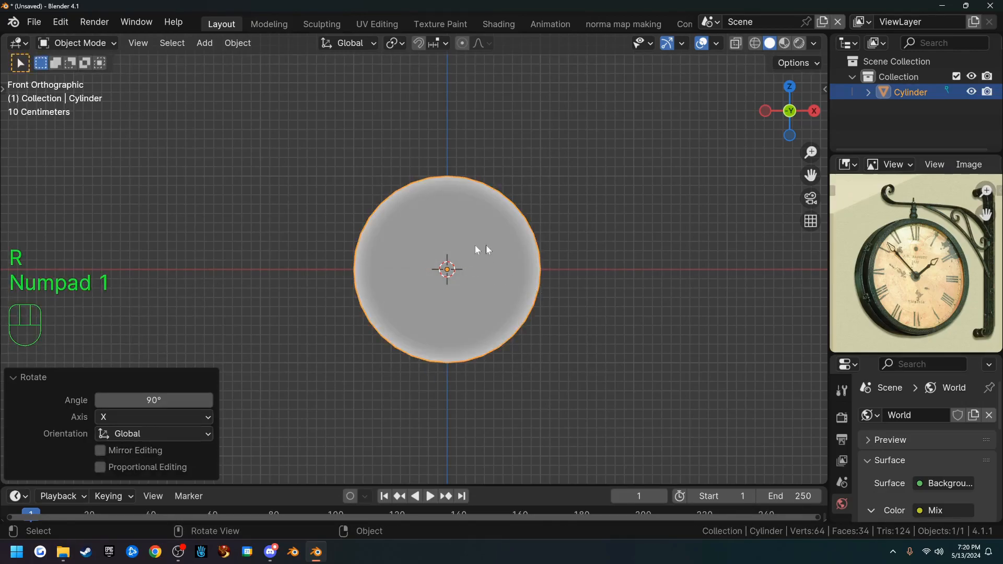
Flatten the cylinder into a disc by scaling it along Y to about 0.189.
middle_drag(452, 224, 535, 264)
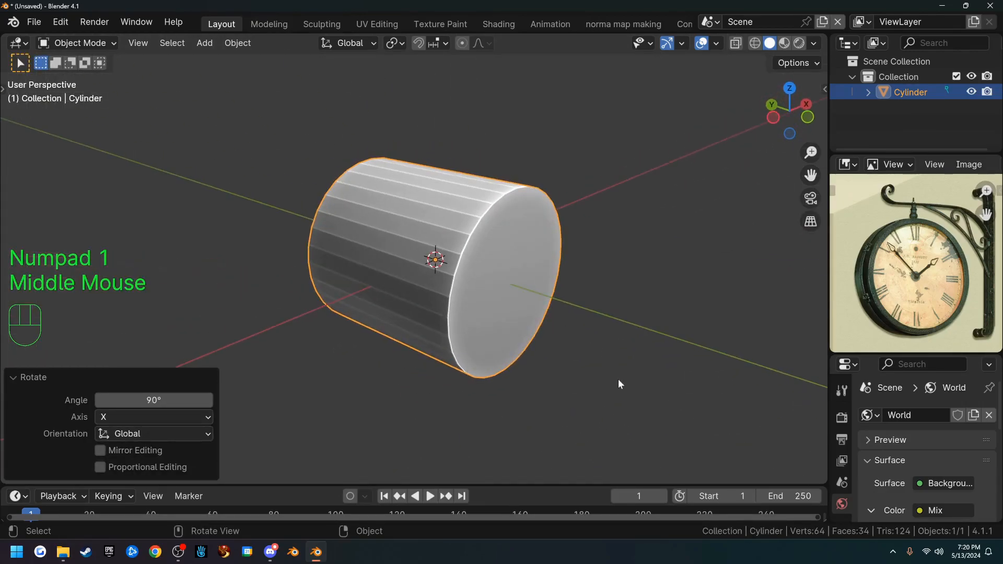
key(s)
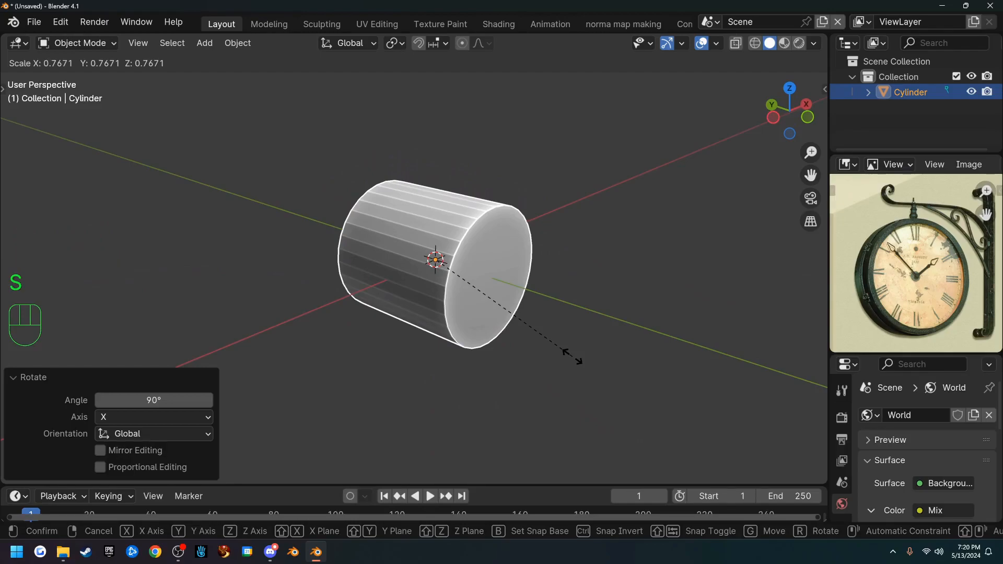
key(y)
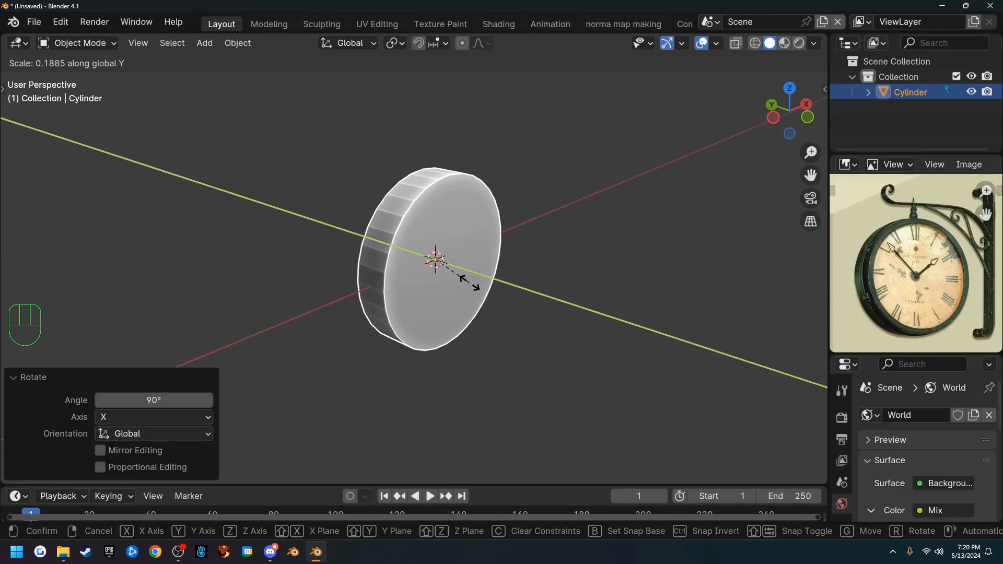
click(470, 283)
Check the disc's transform values and apply all transforms to it.
scroll(436, 288, up, 2)
shift+middle_drag(433, 286, 485, 291)
scroll(496, 297, up, 1)
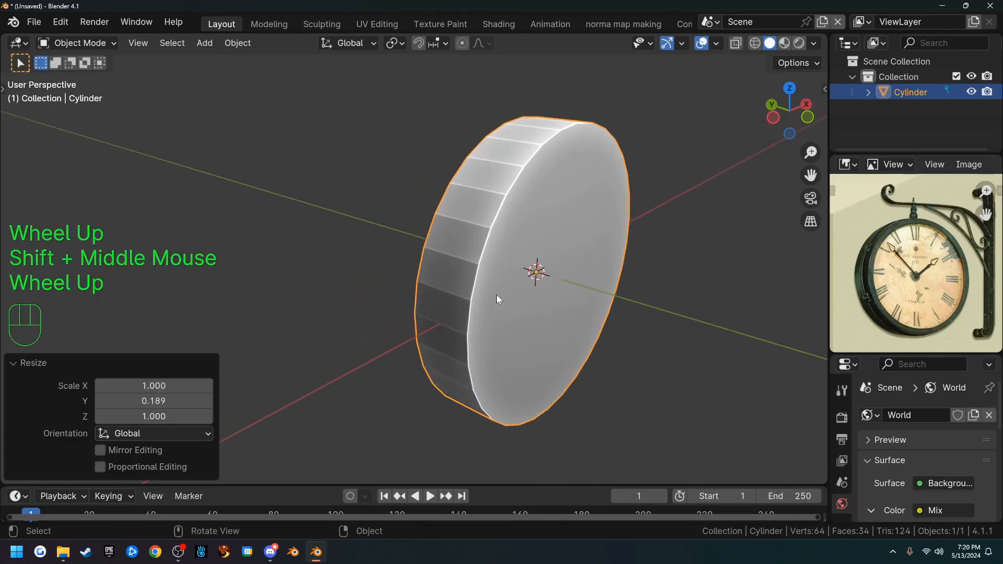
key(Tab)
key(Tab)
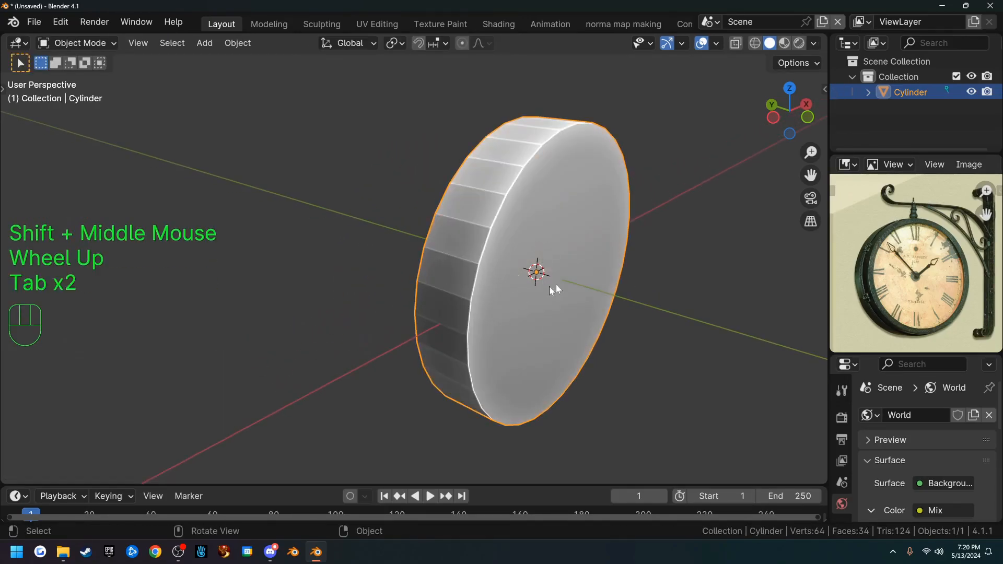
key(n)
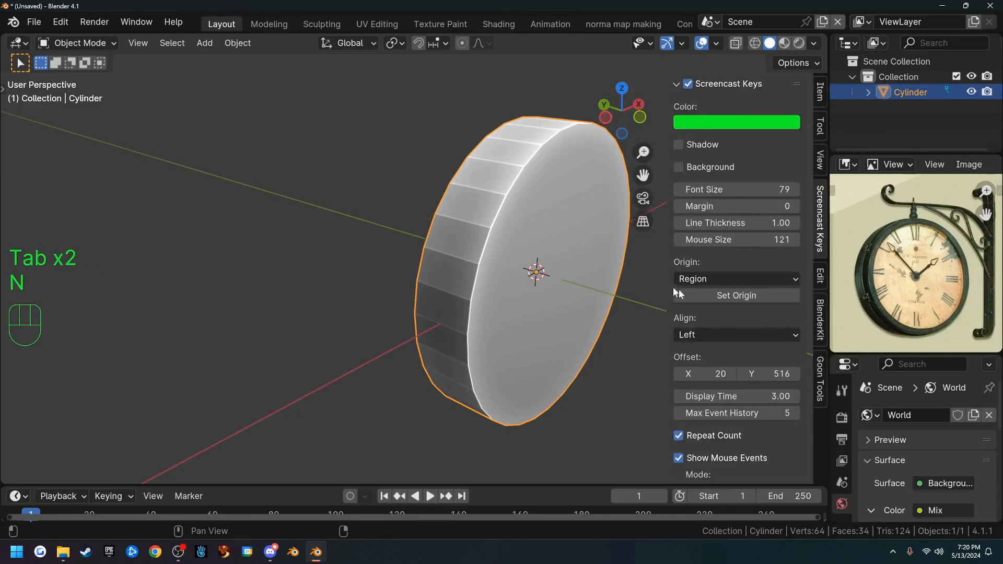
click(818, 92)
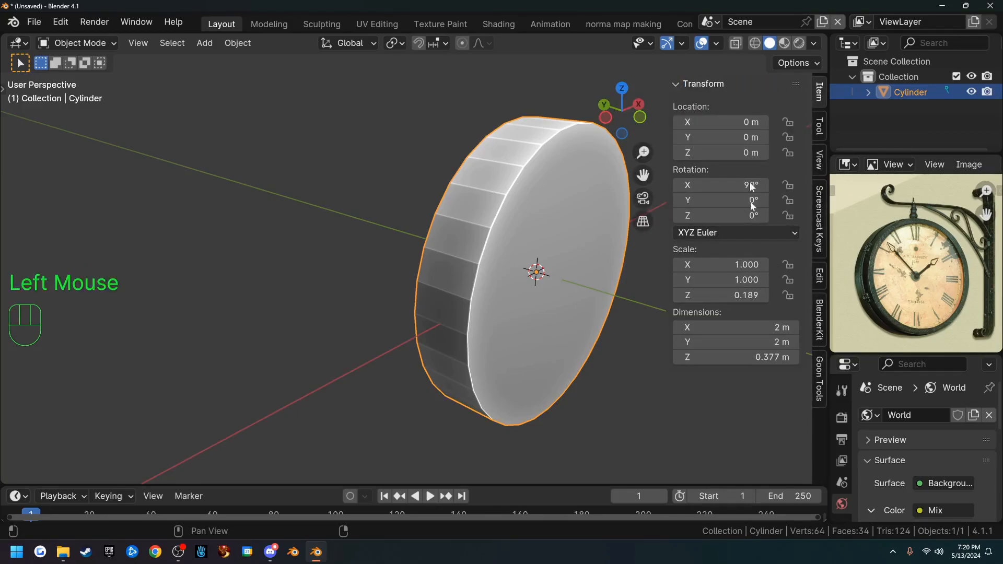
key(ctrl+a)
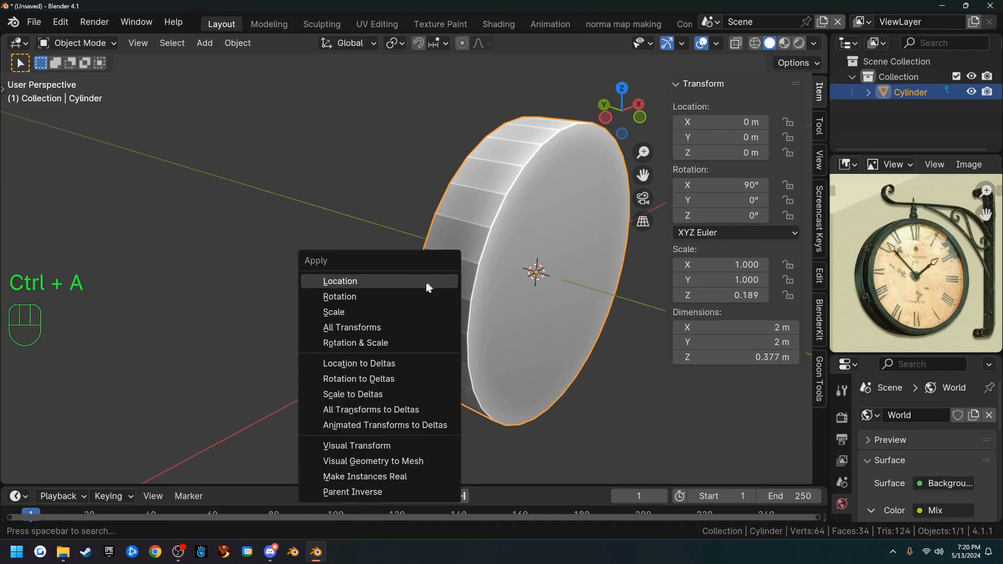
click(415, 326)
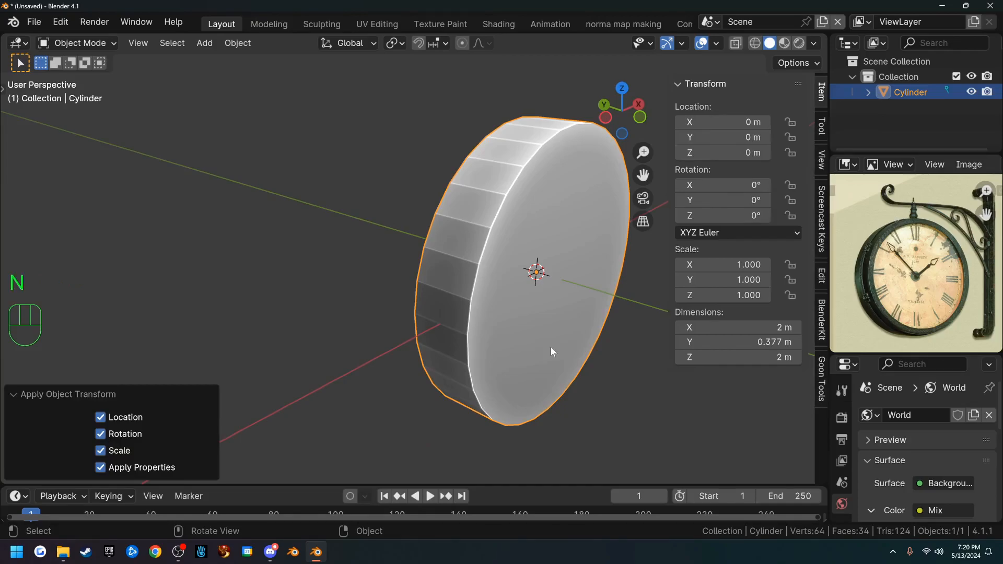
key(n)
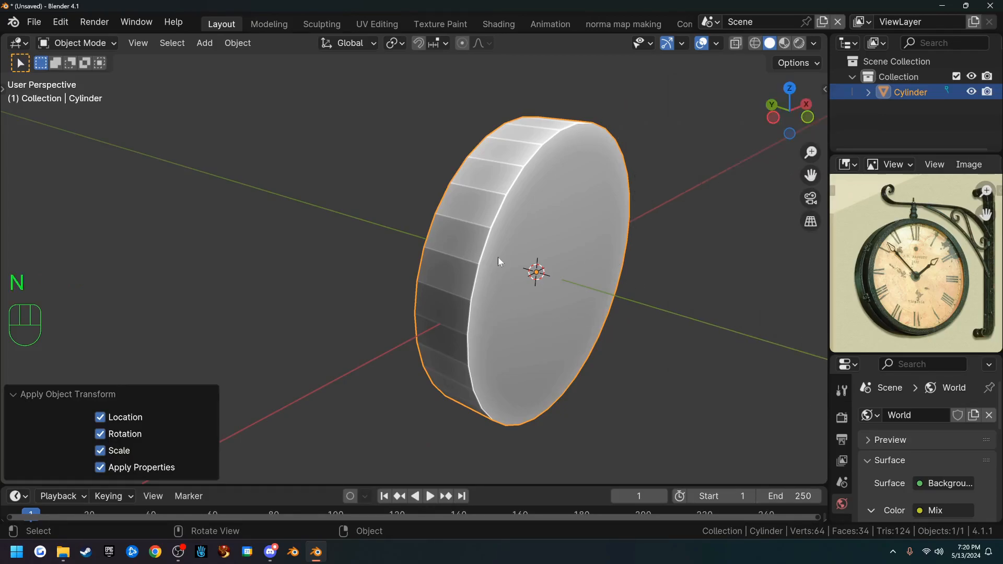
Add one loop cut around the disc's side wall, slid toward the front face with a factor of about -0.234.
key(Tab)
middle_drag(498, 257, 496, 227)
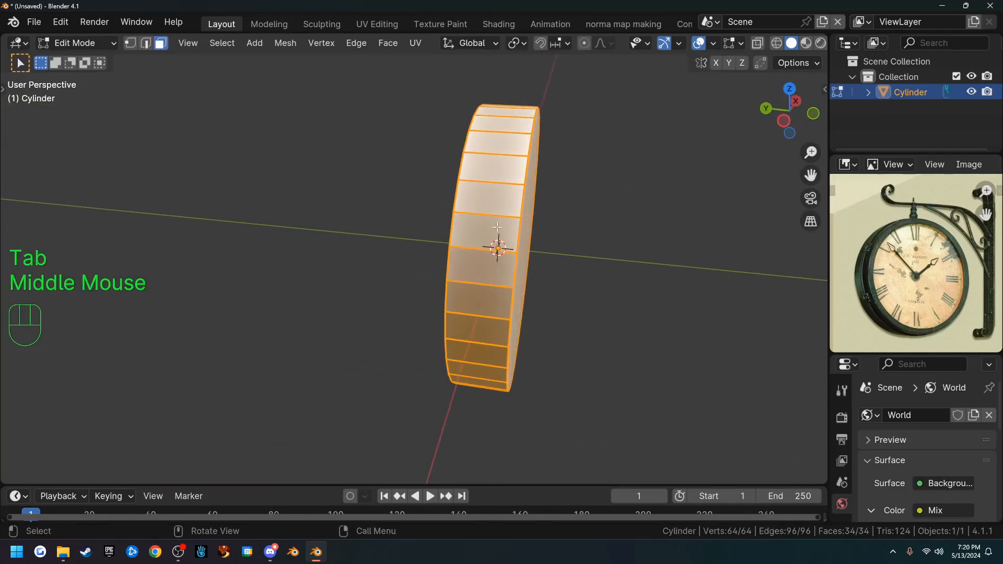
key(ctrl+r)
click(497, 228)
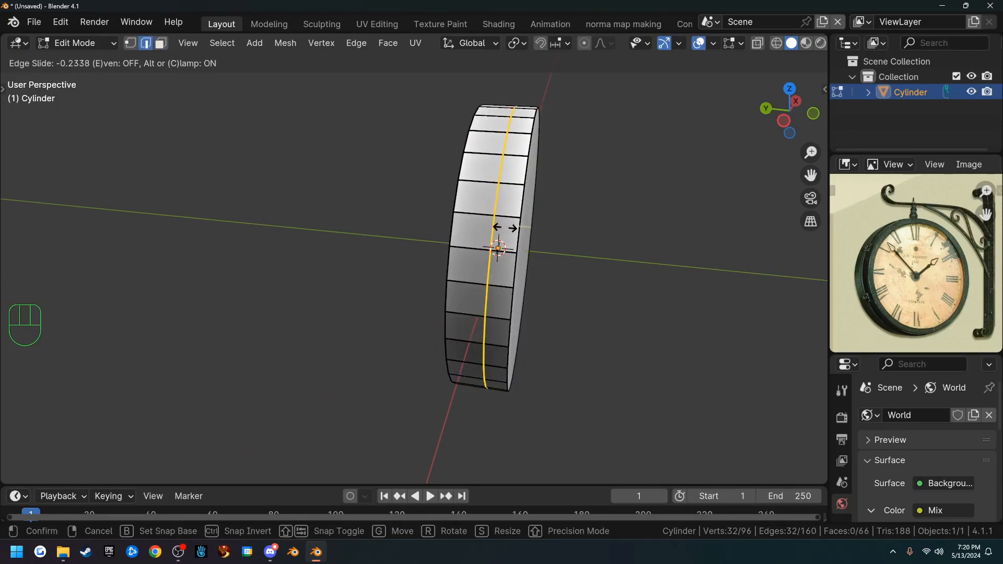
click(503, 228)
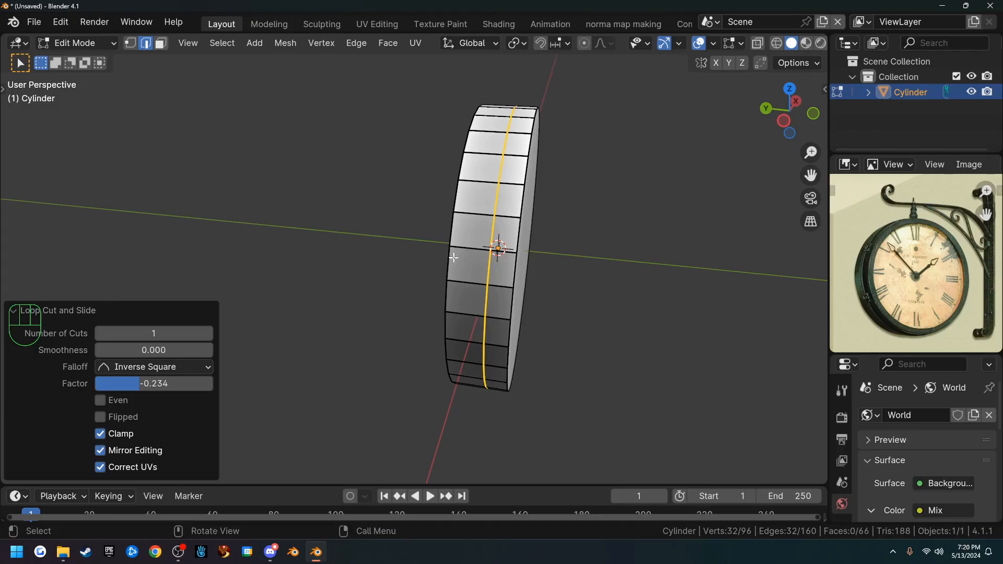
Extrude the rear ring of side faces outward along normals by about 0.023 m.
key(3)
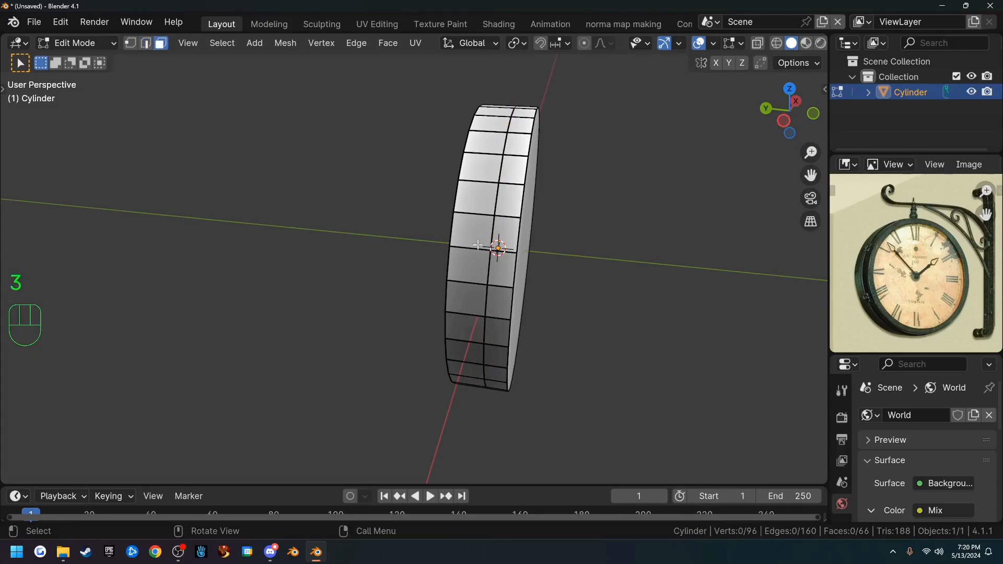
alt+click(471, 251)
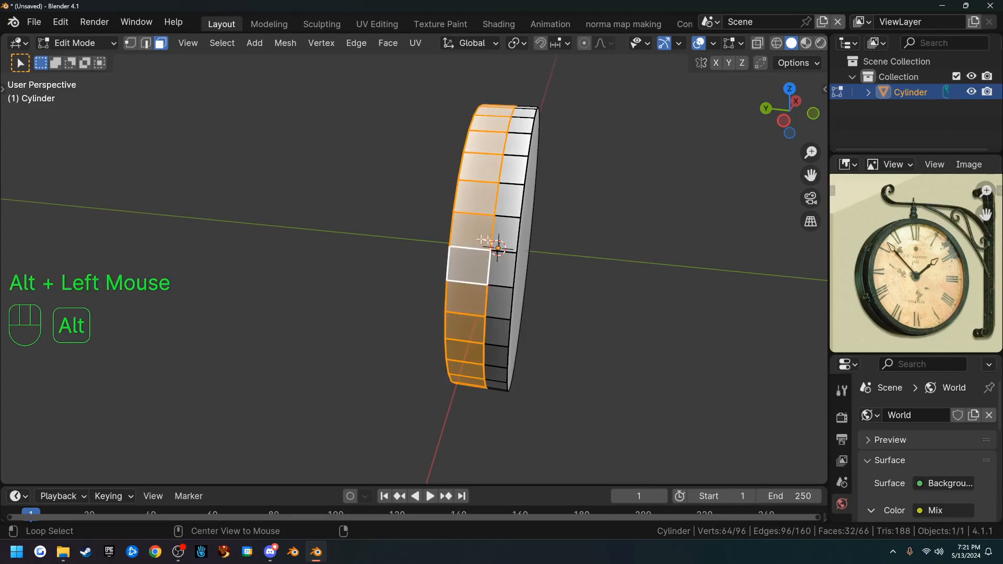
key(alt+e)
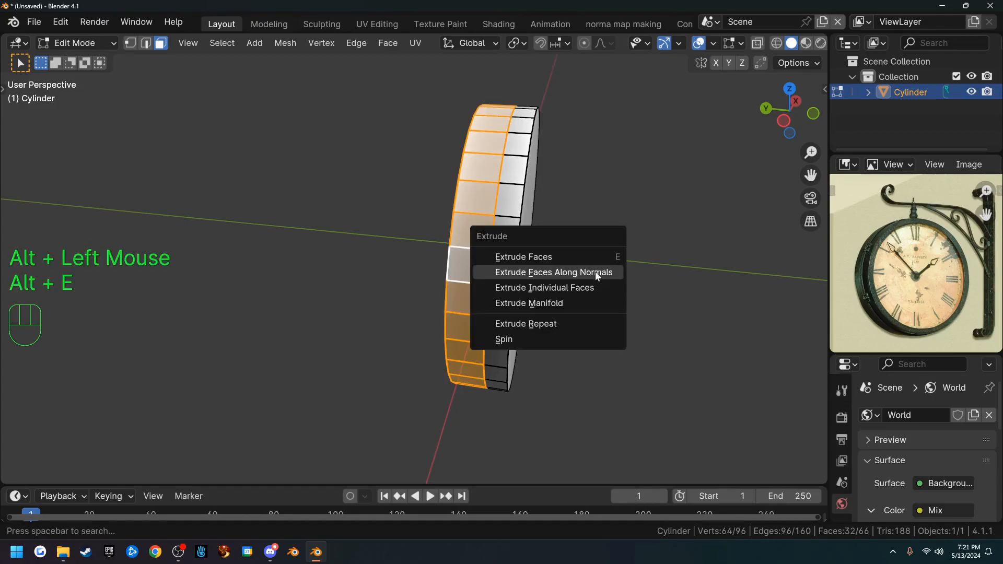
click(562, 273)
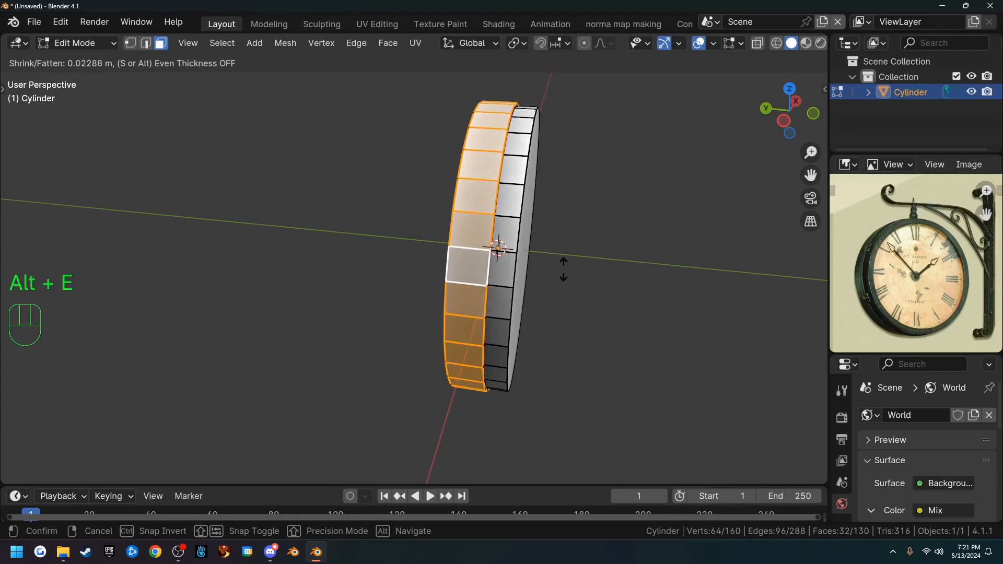
click(563, 269)
Bevel the edge loop around the front cap by about 0.024 m with one segment.
middle_drag(575, 273, 621, 245)
scroll(753, 285, up, 2)
mouse_move(754, 284)
middle_down()
mouse_move(761, 273)
mouse_move(753, 274)
middle_up()
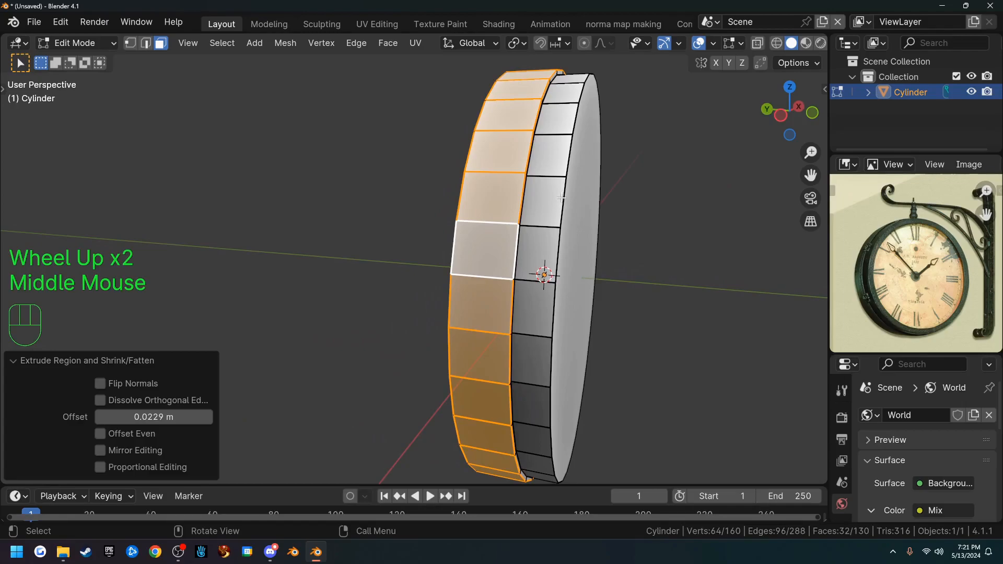
key(2)
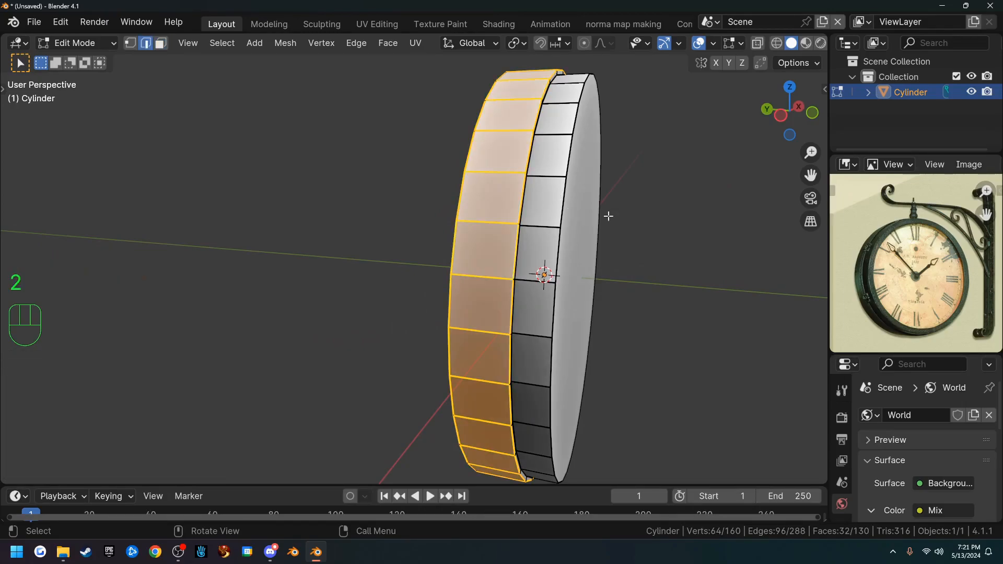
key(alt)
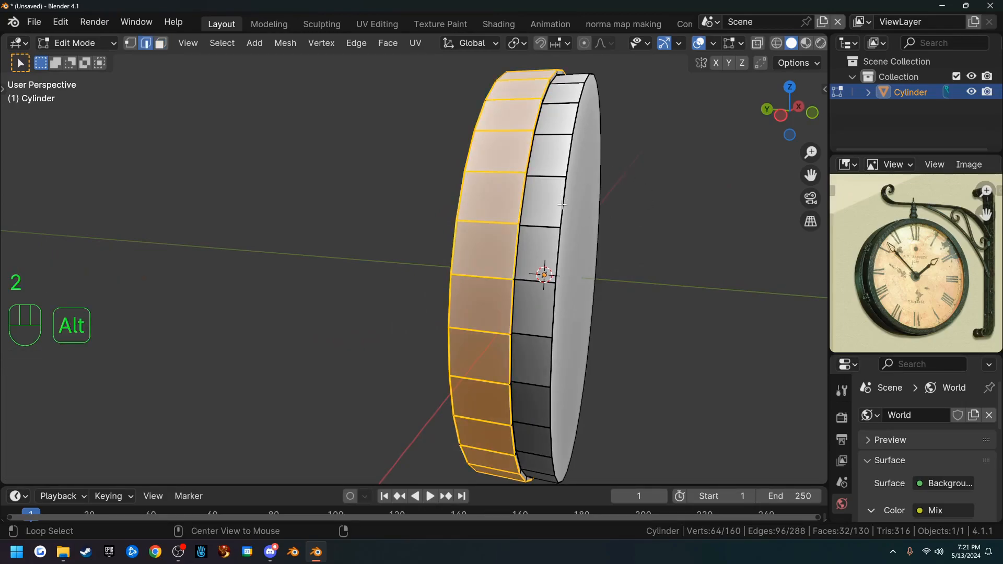
alt+click(562, 205)
key(ctrl+b)
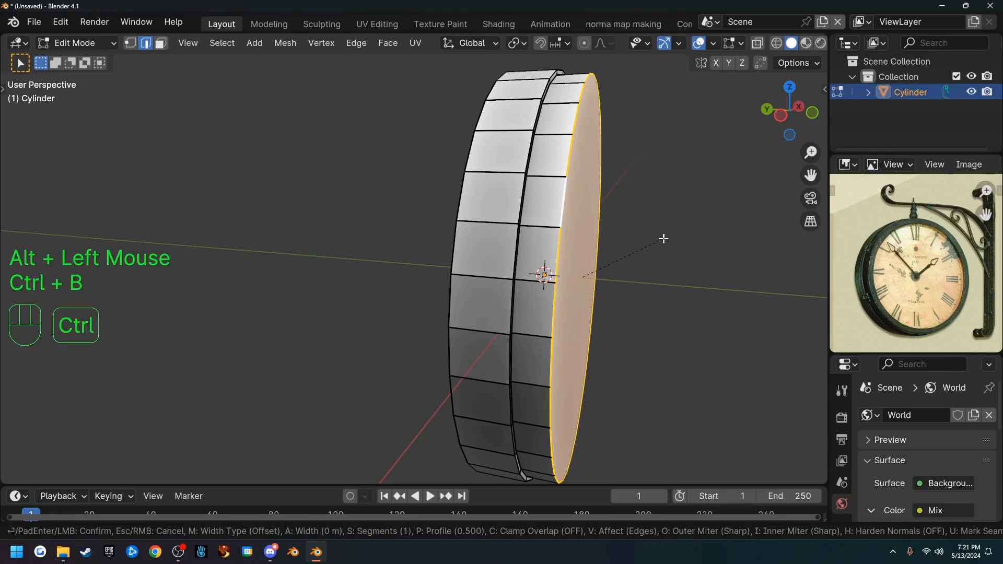
click(699, 237)
Inset the front cap face by about 0.06 m to form the clock's rim.
middle_drag(699, 237, 607, 238)
scroll(606, 230, down, 2)
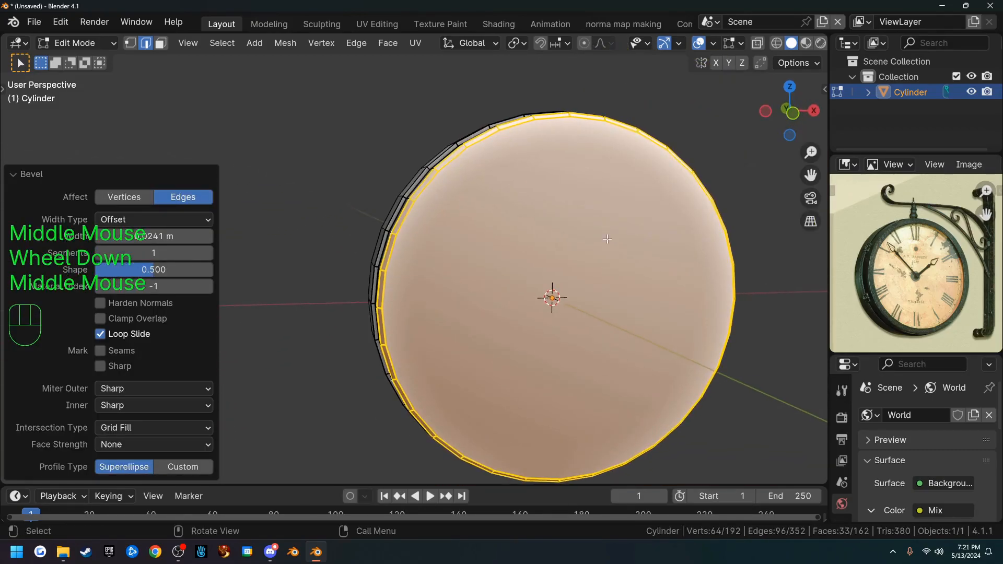
key(3)
click(595, 243)
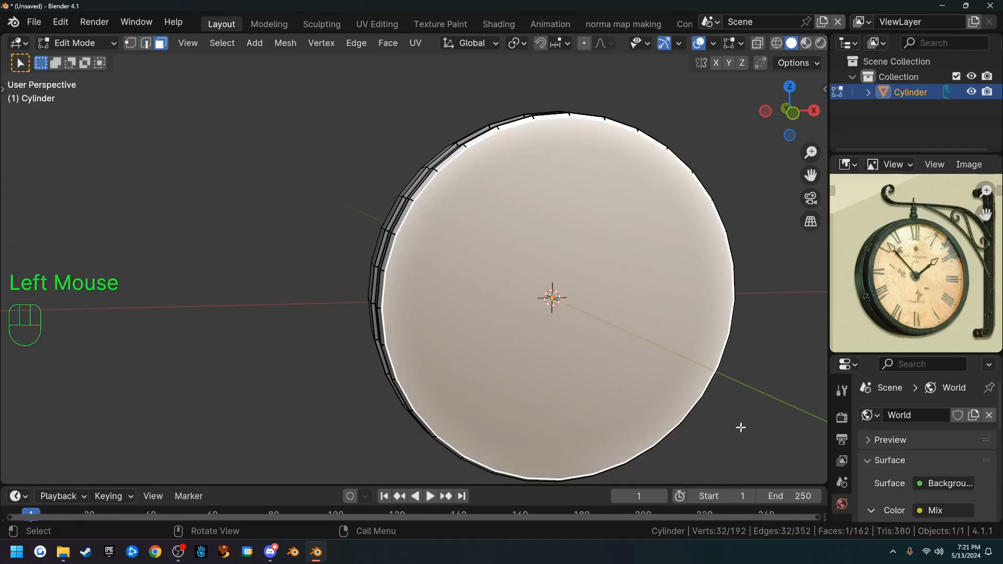
key(i)
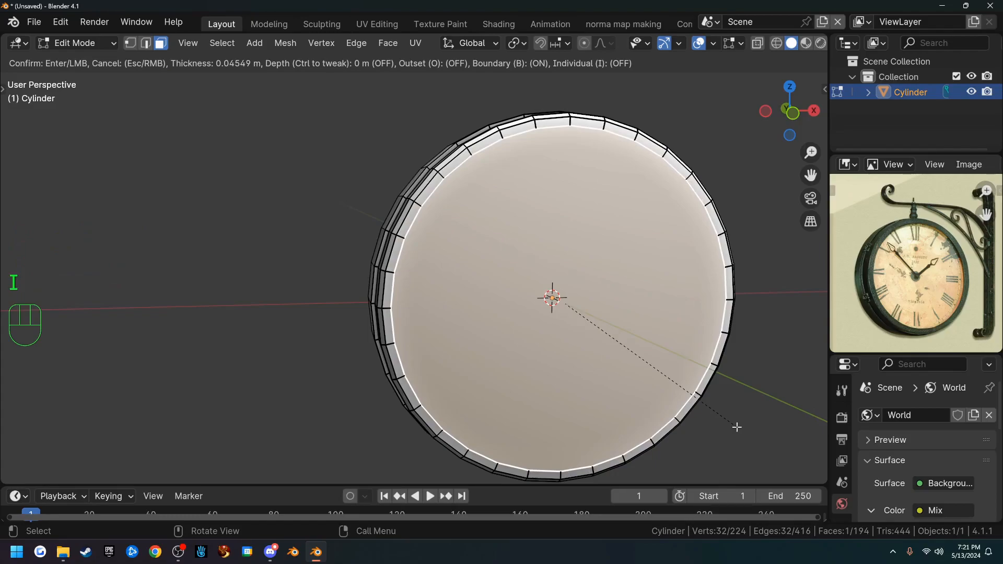
click(729, 422)
Extrude the inset front face about 0.044 m inward to recess it behind the clock's rim.
mouse_move(730, 422)
middle_down()
mouse_move(707, 423)
mouse_move(730, 421)
middle_up()
key(e)
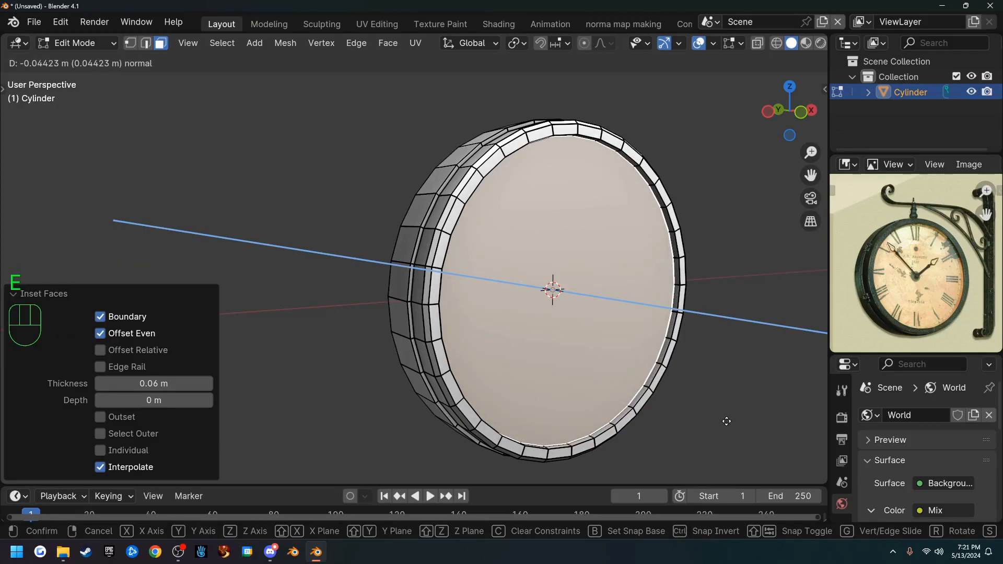
click(726, 421)
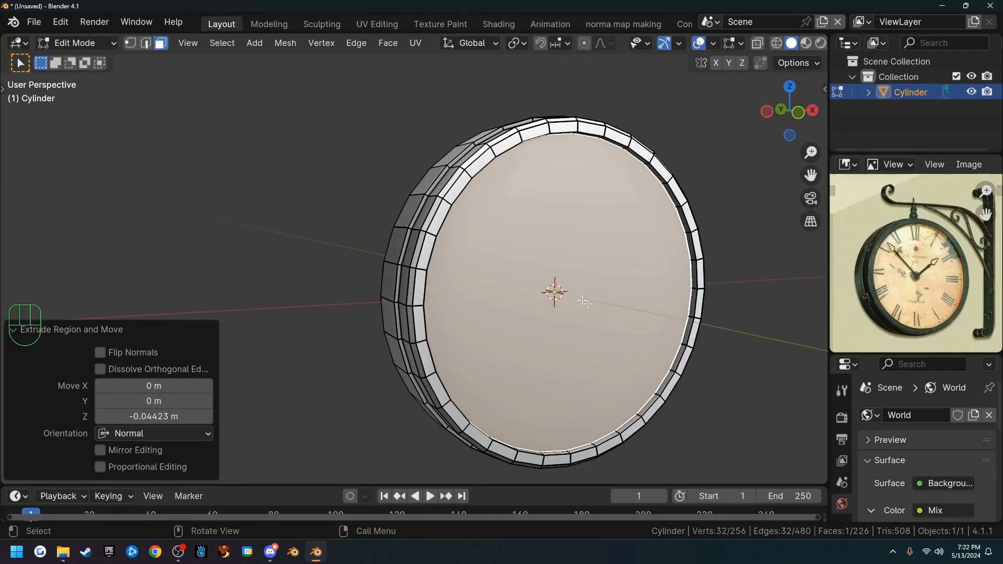
Duplicate the recessed front face in place and separate the copy into its own object.
key(shift+d)
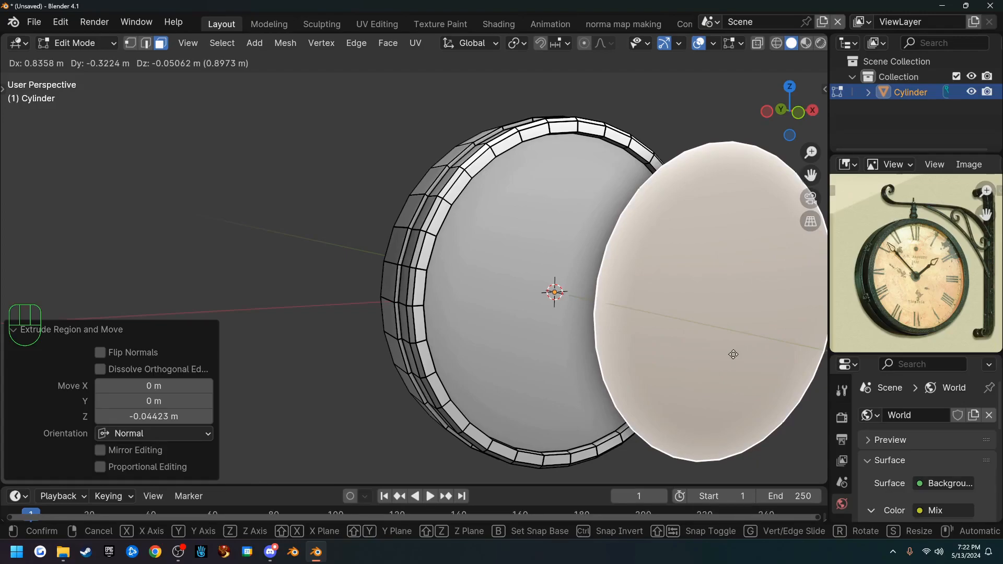
right_click(749, 354)
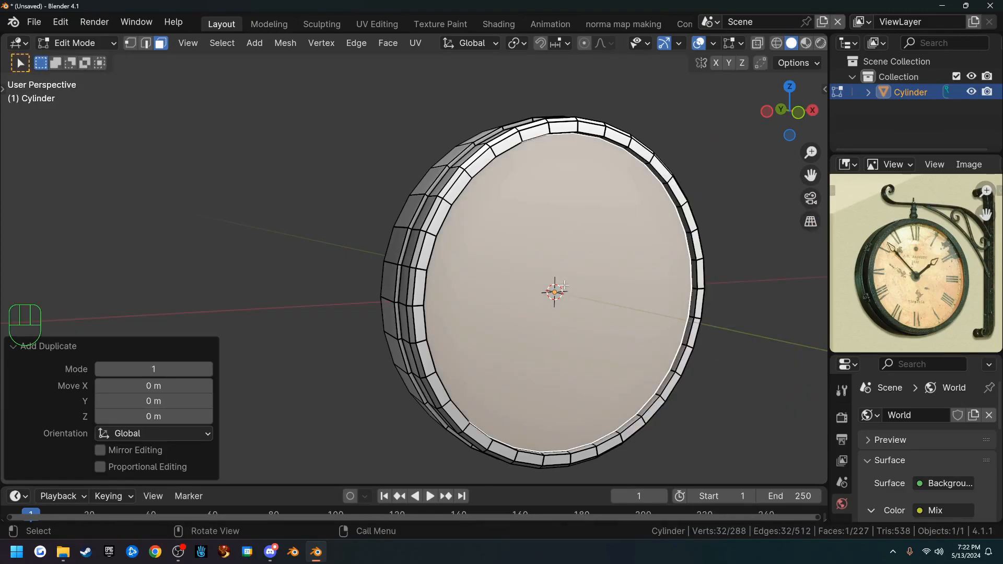
key(p)
click(539, 282)
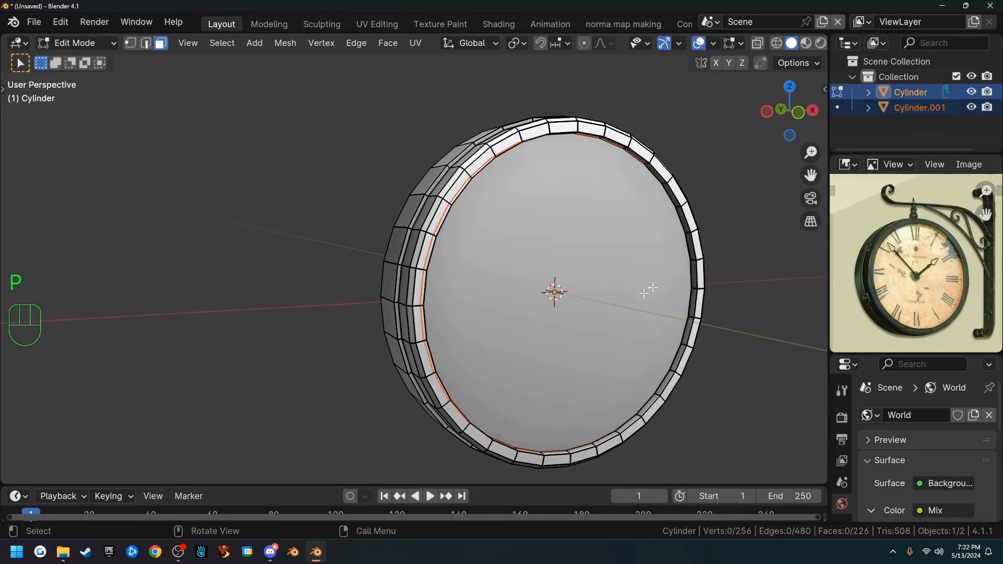
Open the separated disc for mesh editing and select its single face.
key(Tab)
click(605, 286)
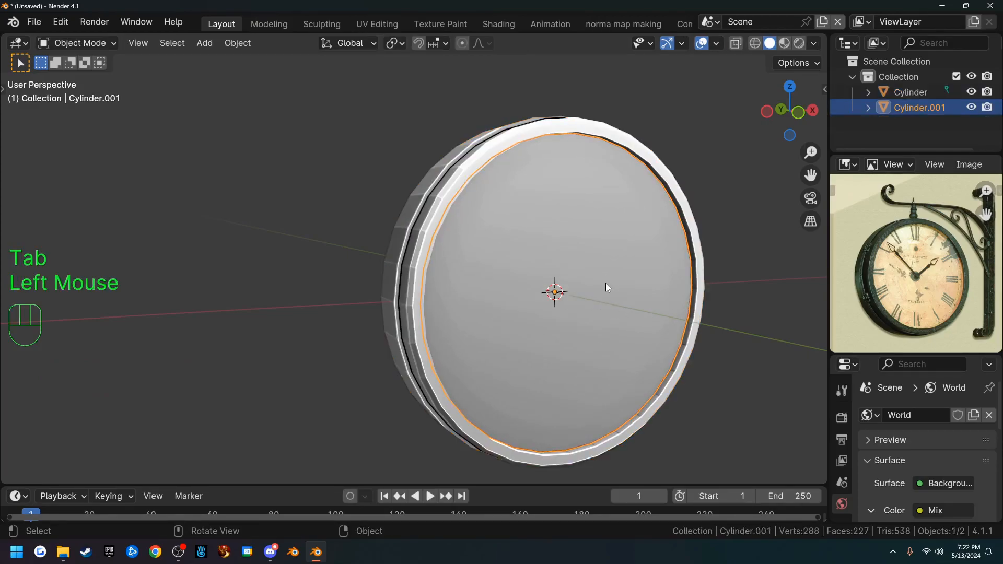
key(Tab)
middle_drag(649, 284, 629, 288)
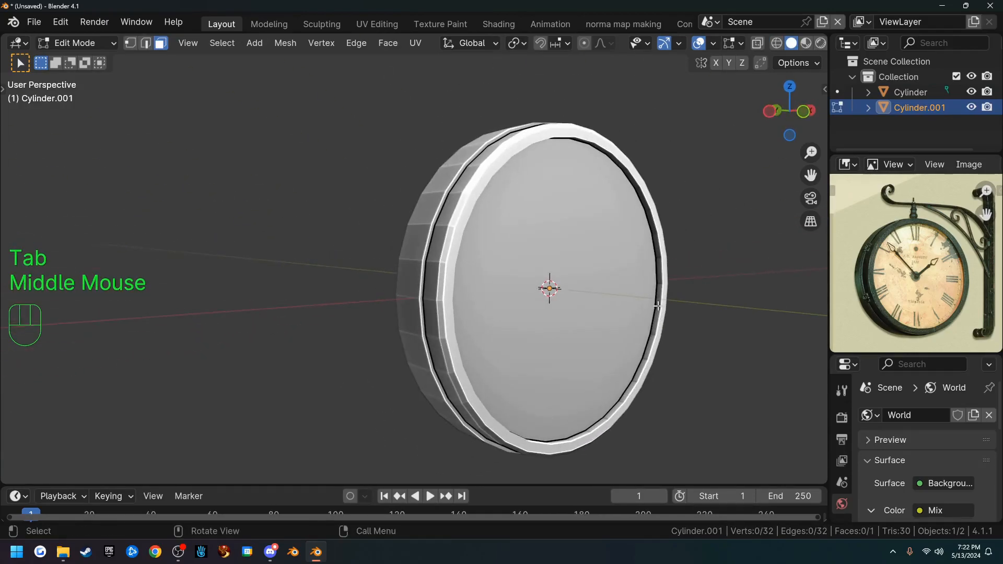
click(630, 299)
key(g)
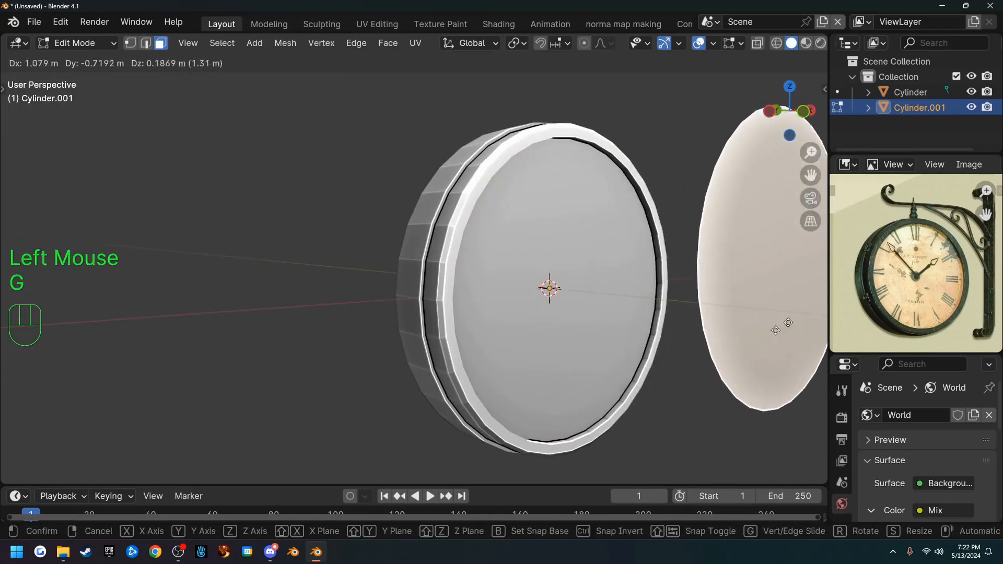
right_click(743, 349)
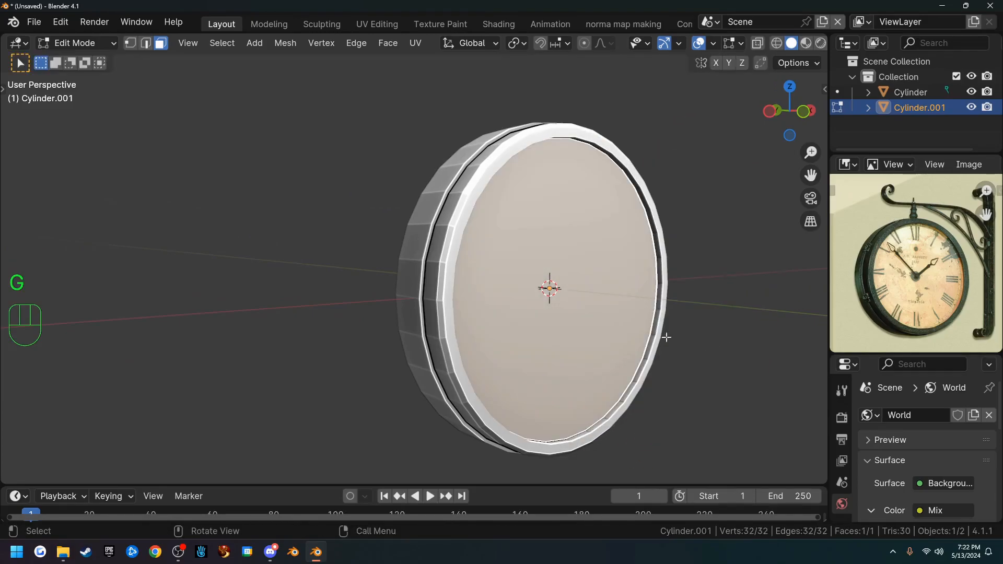
middle_drag(693, 341, 583, 307)
key(F7)
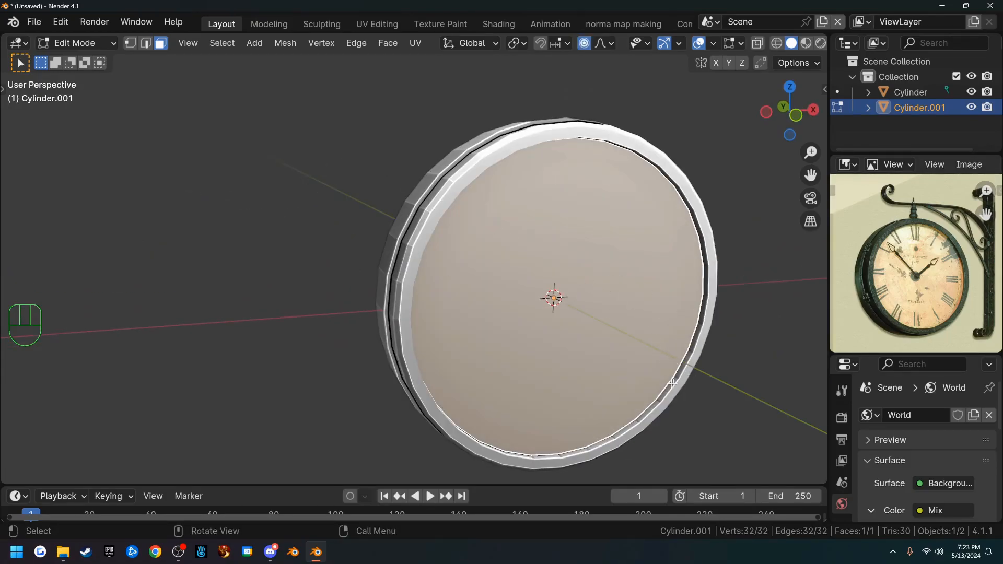
Inset the disc's face four times into concentric rings, by about 0.121, 0.174, 0.194 and 0.226 m.
key(i)
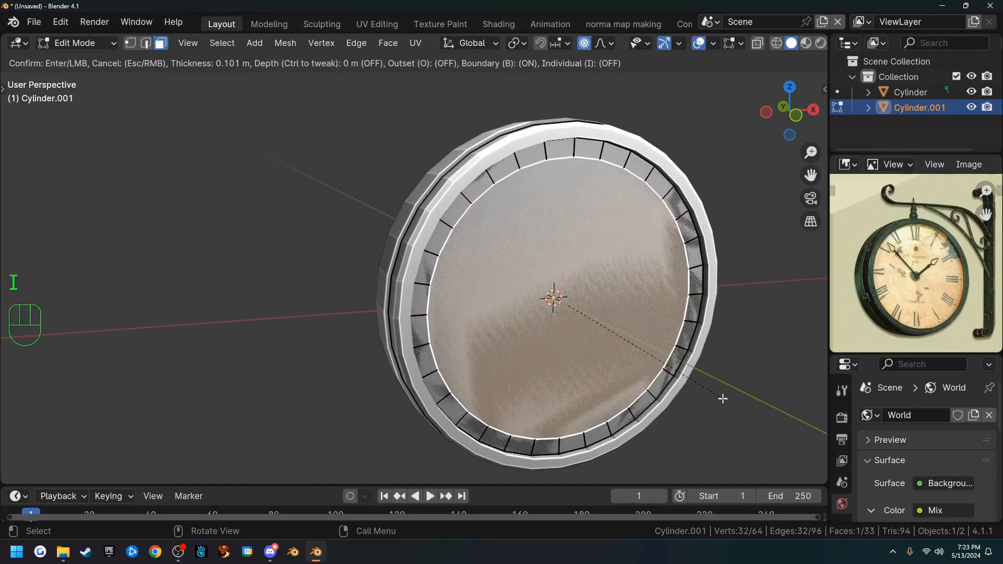
click(722, 398)
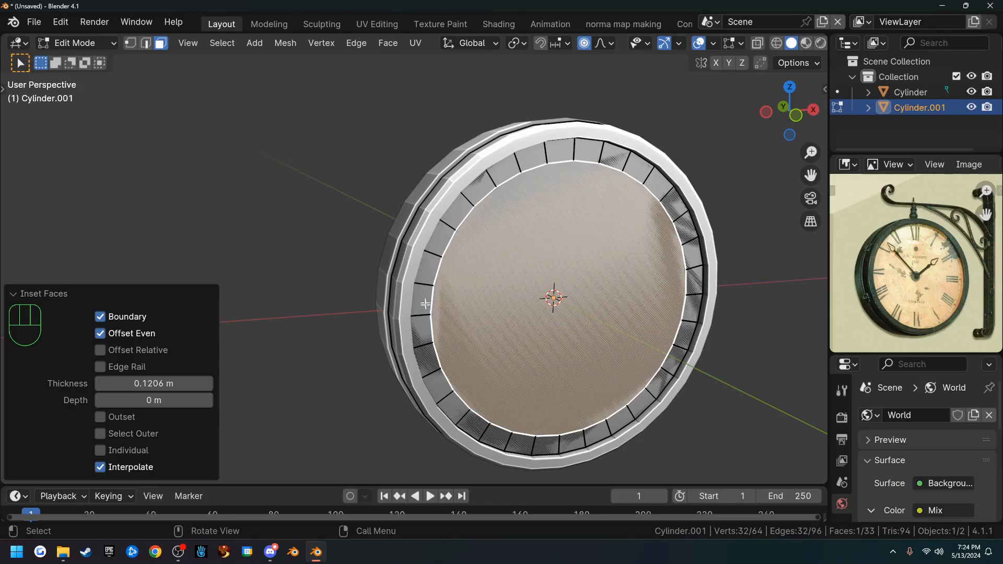
key(i)
click(682, 389)
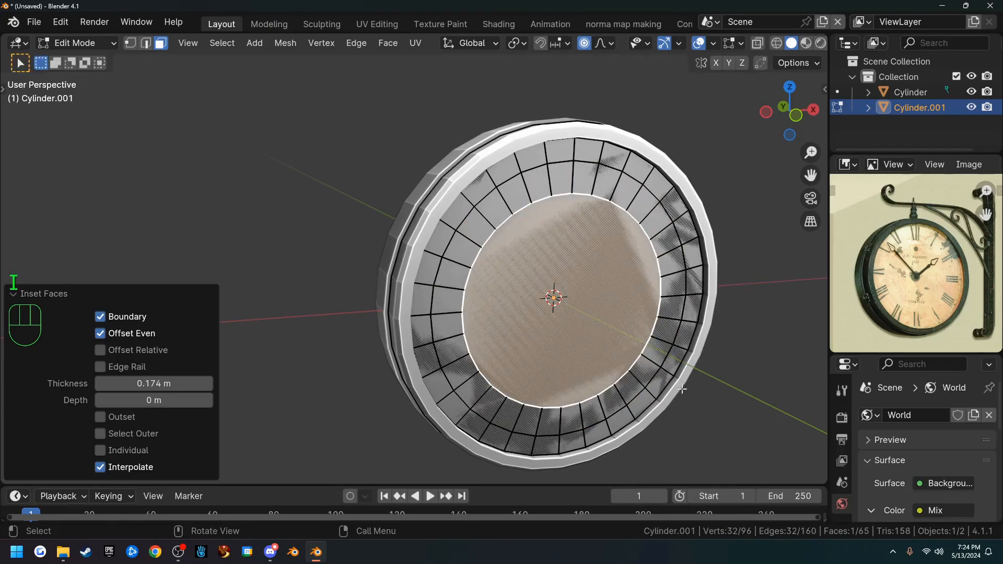
key(i)
click(698, 407)
key(i)
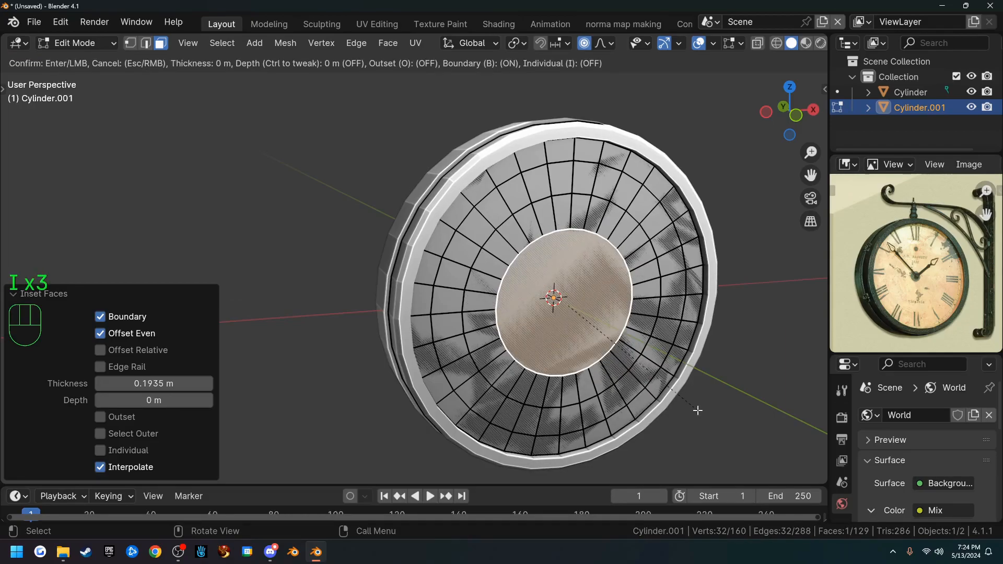
click(687, 403)
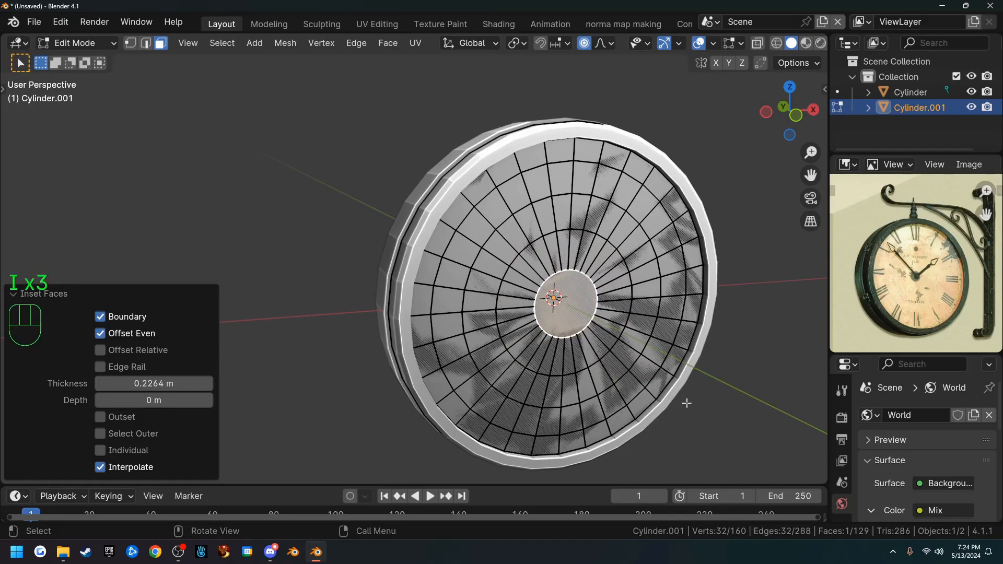
Move the disc's centre face outward along Y with smooth proportional editing to form a dome.
click(584, 44)
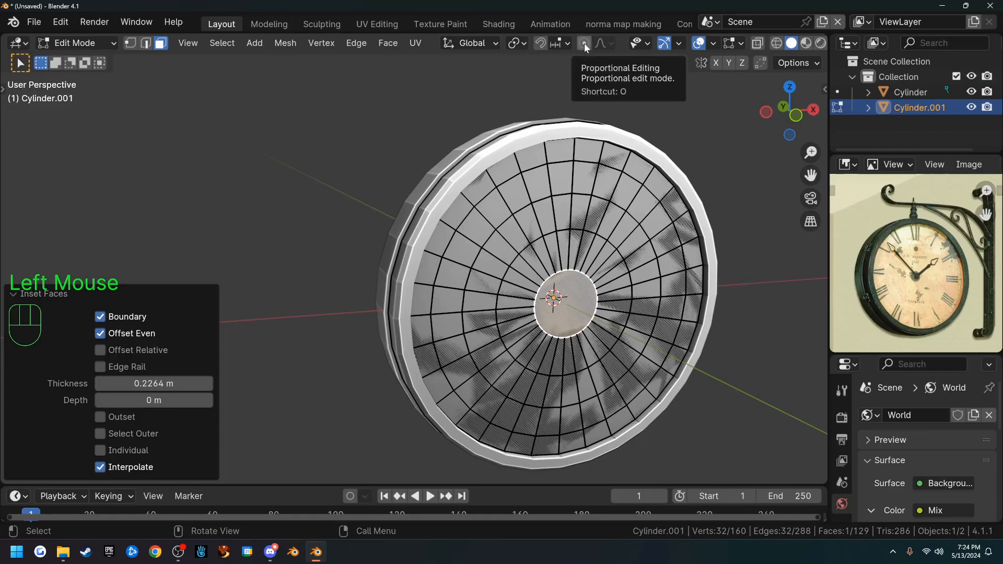
key(o)
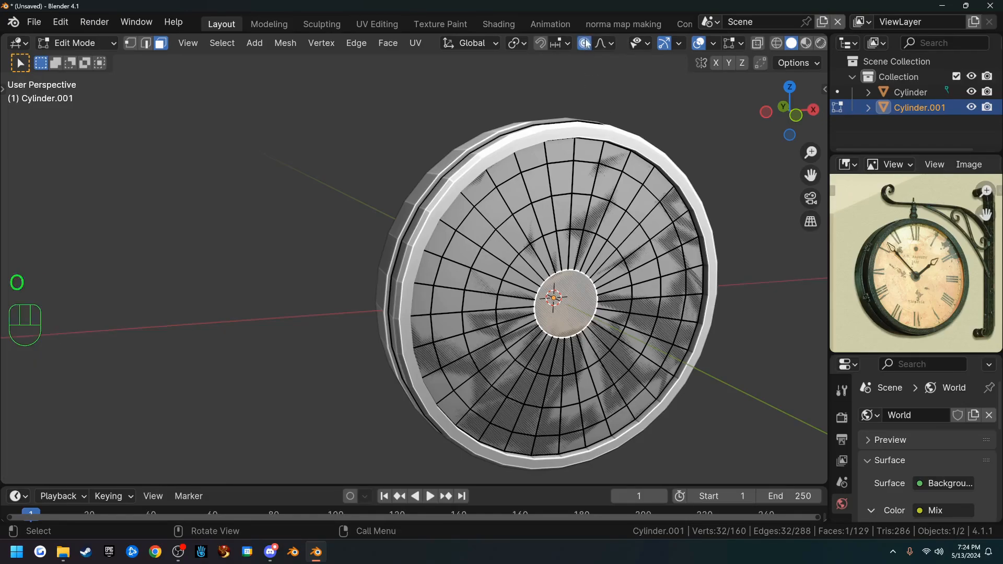
middle_drag(604, 341, 636, 320)
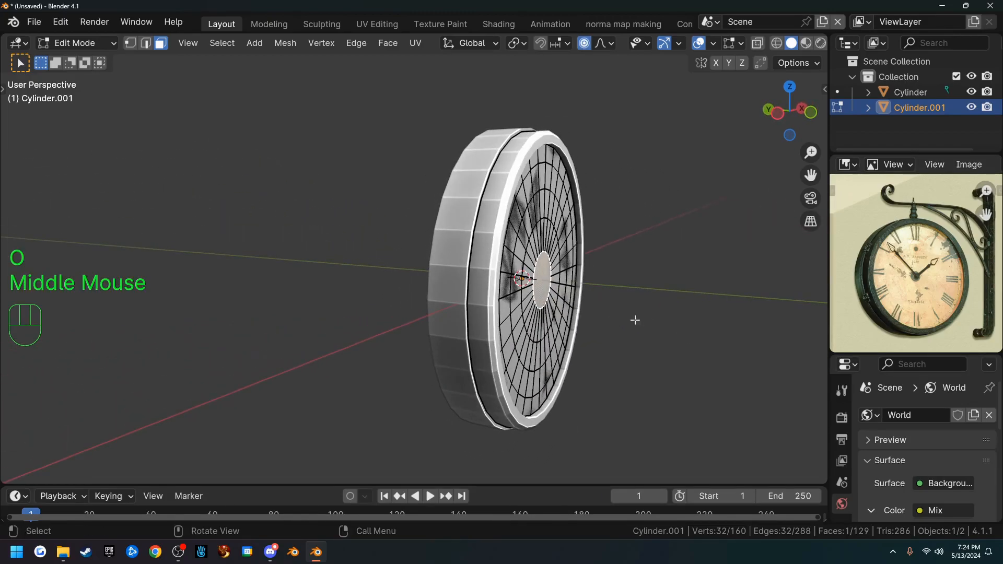
key(g)
key(y)
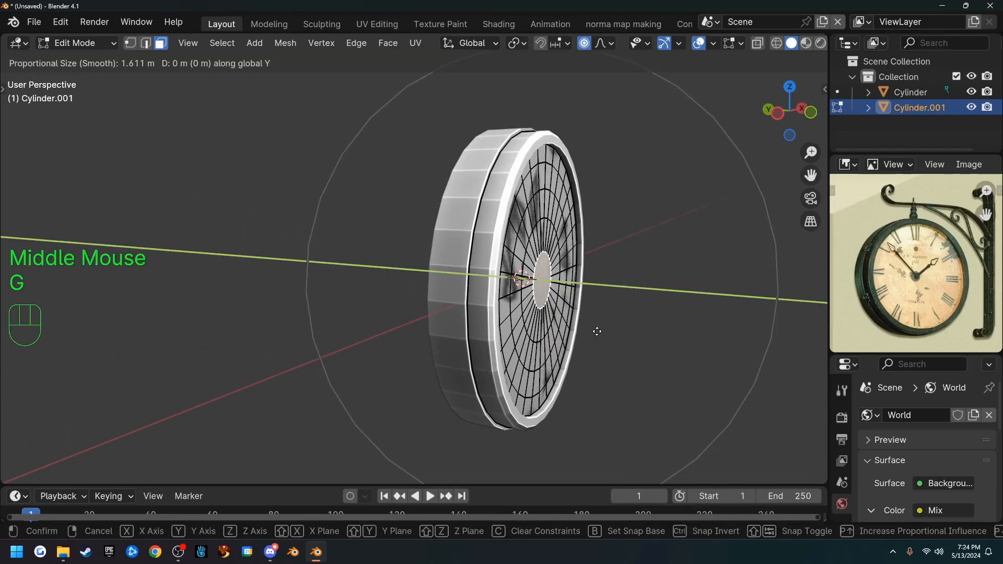
scroll(597, 331, up, 13)
scroll(639, 333, down, 11)
scroll(639, 333, up, 3)
scroll(638, 333, down, 4)
scroll(638, 334, up, 1)
click(638, 333)
middle_drag(638, 333, 617, 347)
Move the whole dome about 0.117 m along Y into the rim with proportional editing off.
key(a)
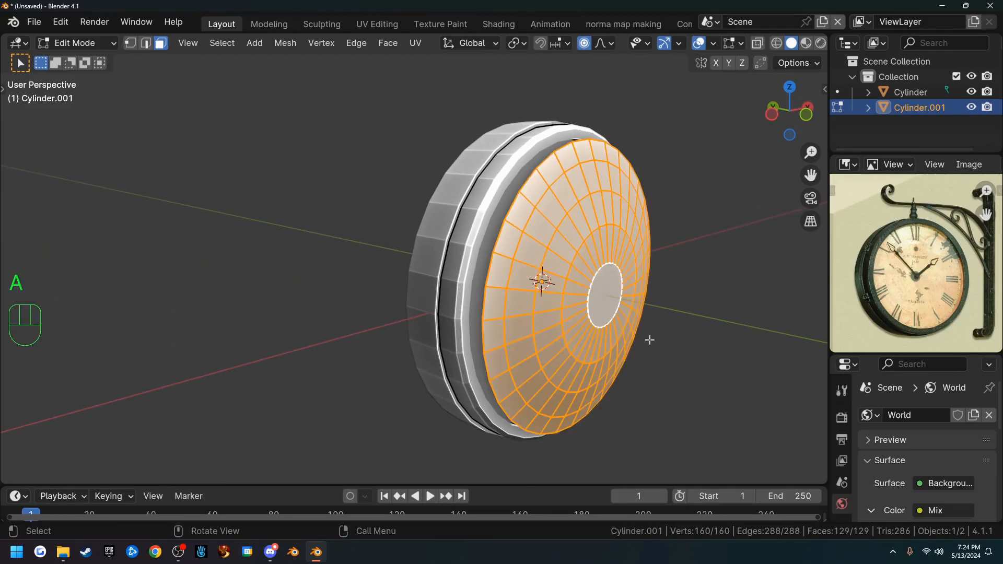
key(o)
key(g)
key(y)
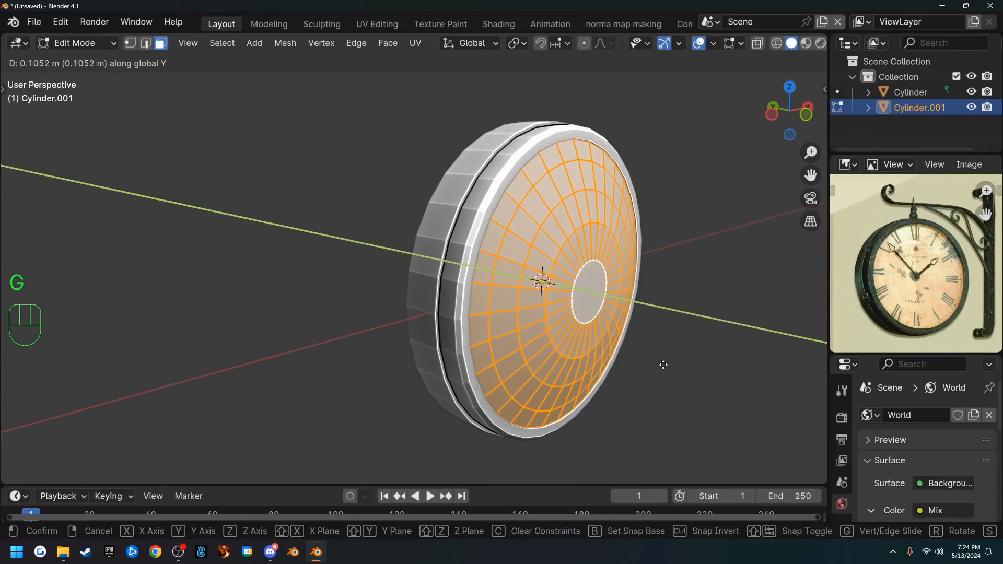
click(662, 364)
scroll(678, 350, up, 2)
middle_drag(678, 349, 529, 294)
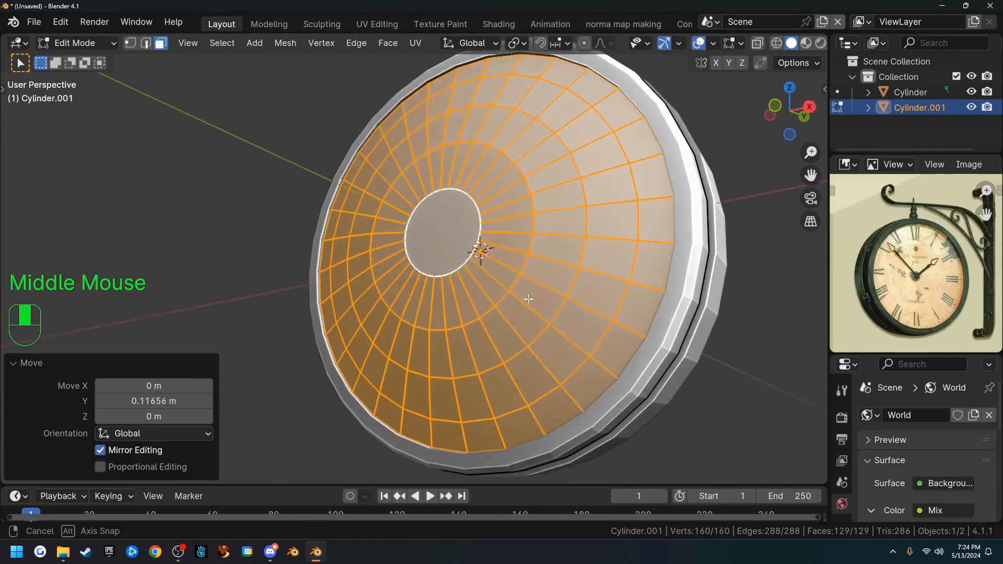
key(F7)
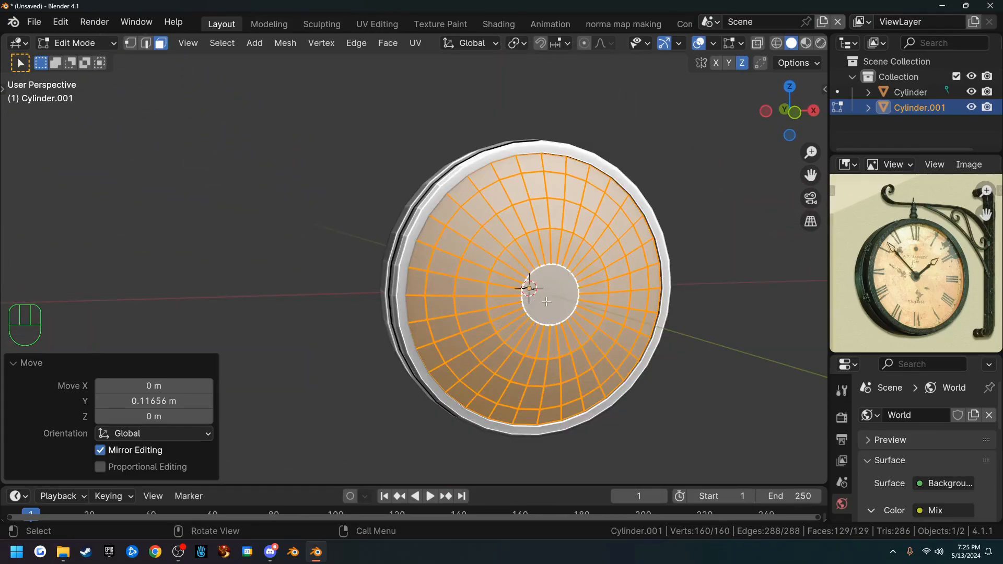
Apply Shade Smooth to the domed disc in Object Mode.
key(Tab)
right_click(590, 253)
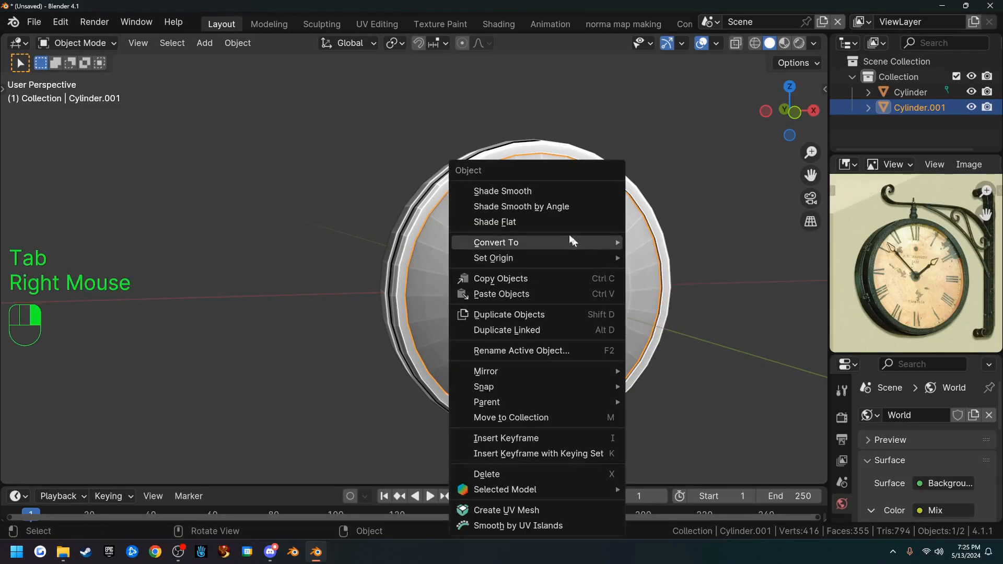
click(554, 191)
Try Shade Smooth by Angle at 30° and plain Shade Smooth on the clock body.
middle_drag(555, 191, 470, 203)
click(460, 203)
right_click(460, 203)
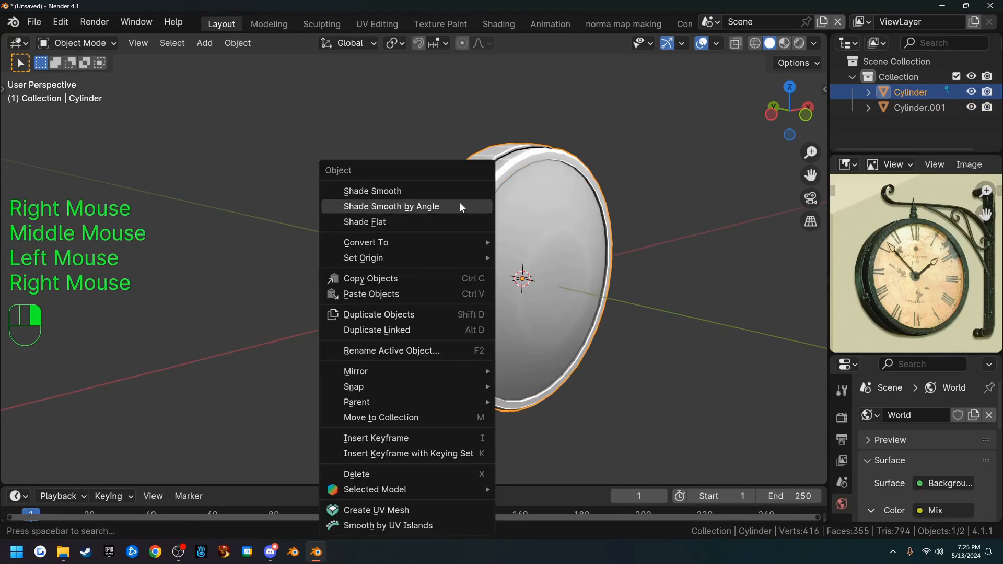
click(440, 205)
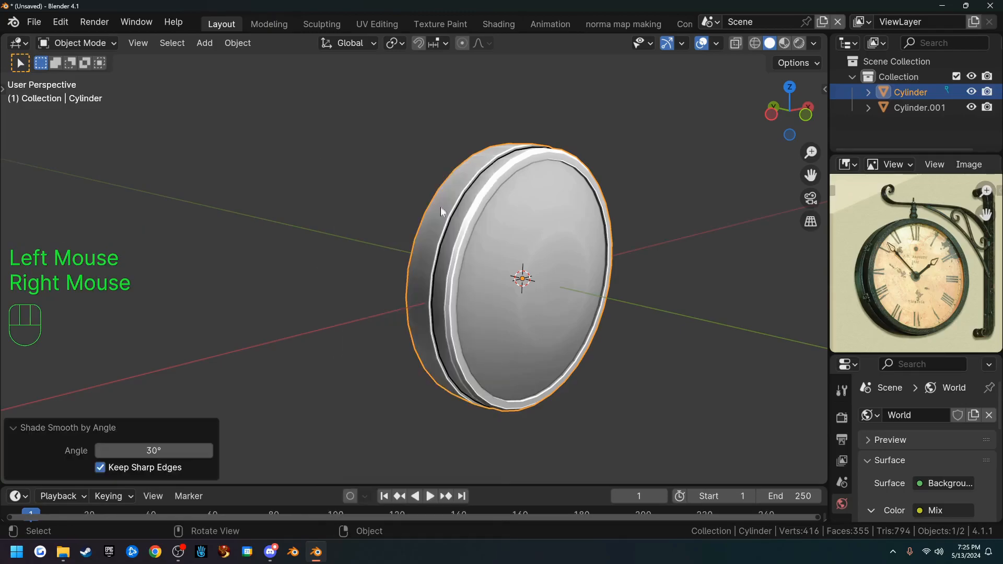
middle_drag(444, 219, 485, 273)
scroll(484, 273, up, 3)
right_click(472, 231)
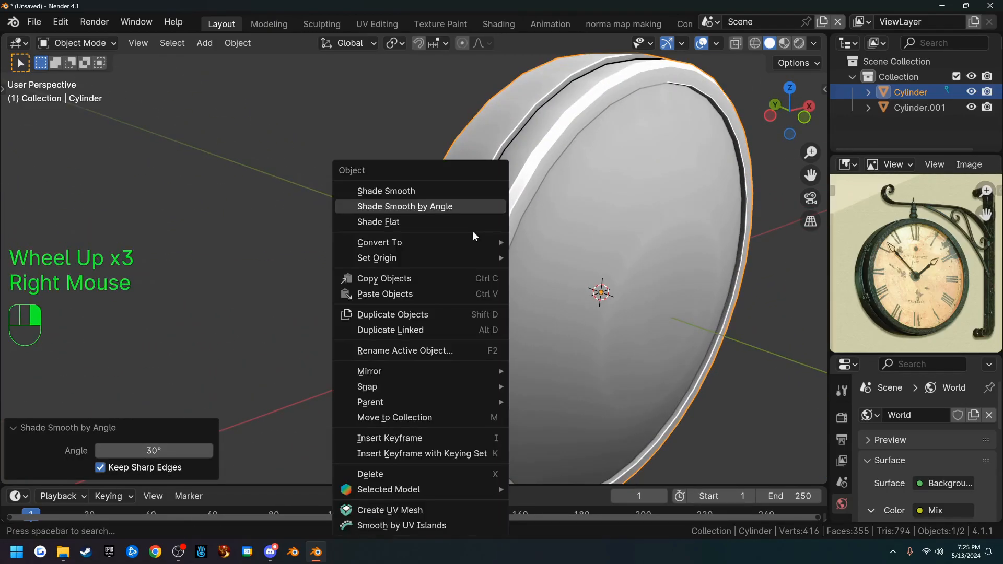
click(436, 192)
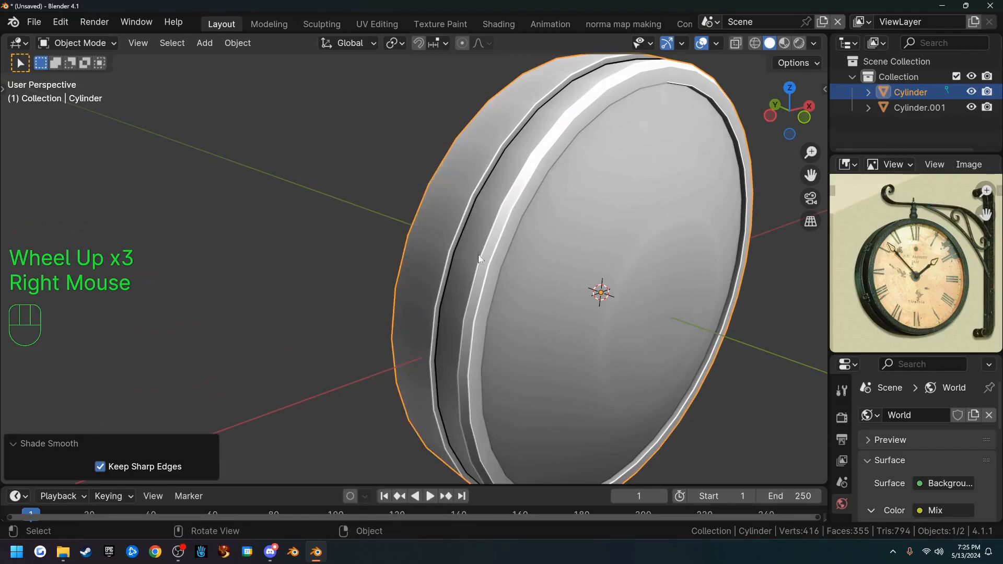
Undo both shading changes on the clock body.
key(ctrl+z)
key(ctrl+z)
key(ctrl+z)
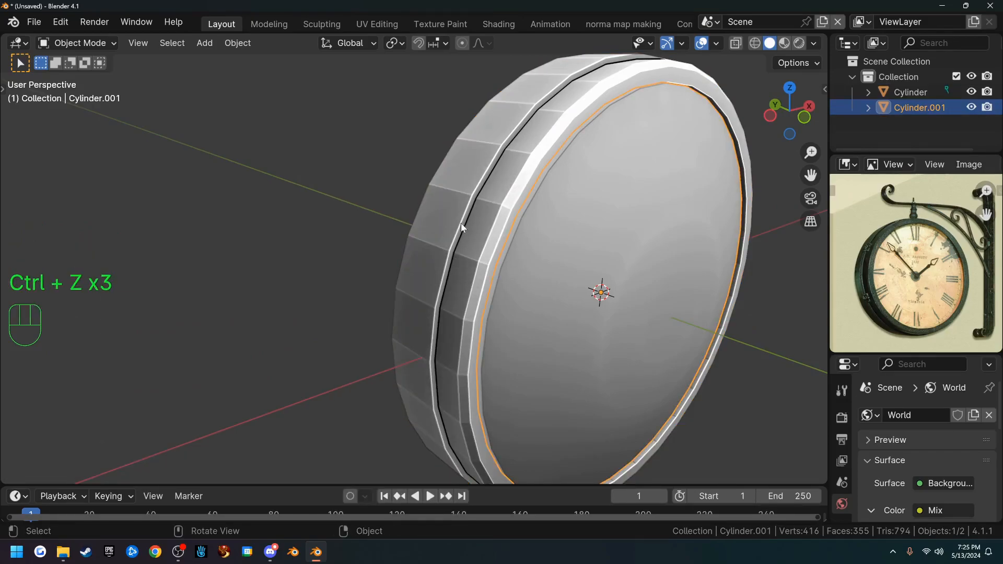
Apply Shade Smooth to the clock body and enlarge the properties editor below the reference image.
click(464, 212)
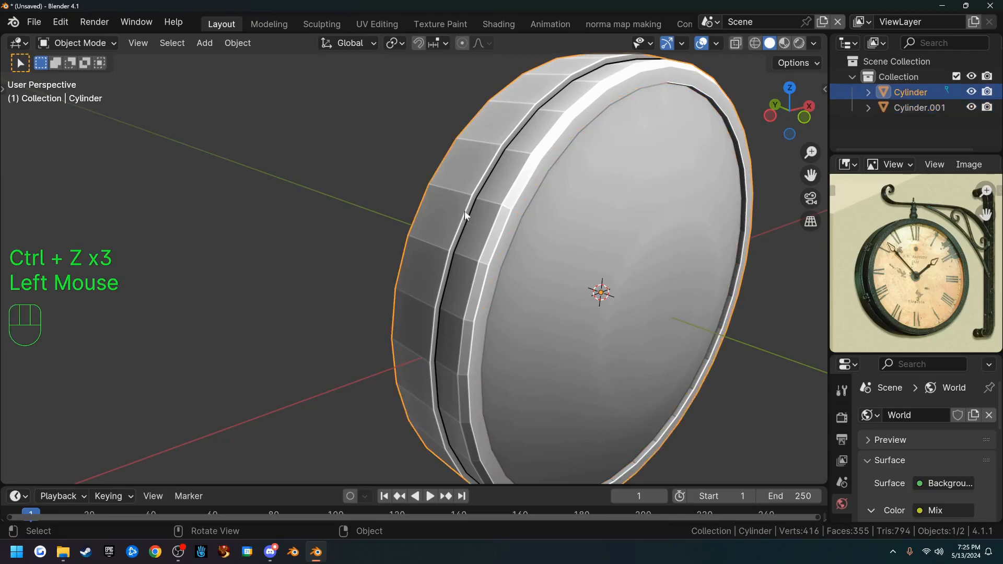
right_click(464, 210)
click(451, 192)
mouse_move(432, 206)
middle_down()
mouse_move(477, 235)
mouse_move(530, 188)
mouse_move(537, 208)
mouse_move(553, 214)
middle_up()
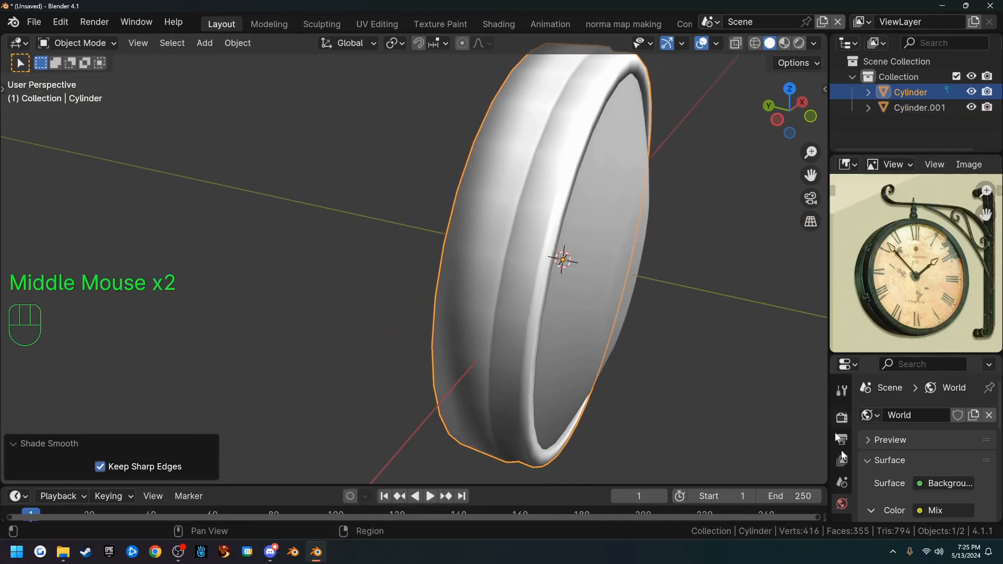
drag(892, 352, 892, 301)
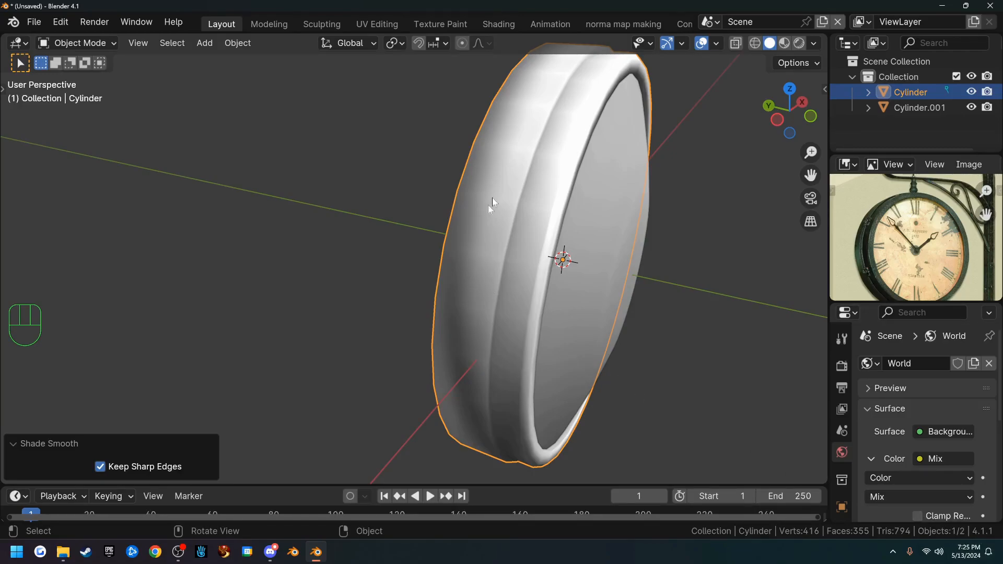
Add two loop cuts to the body's rear side band, one near its back edge and one near the step with a factor of about -0.865.
click(507, 202)
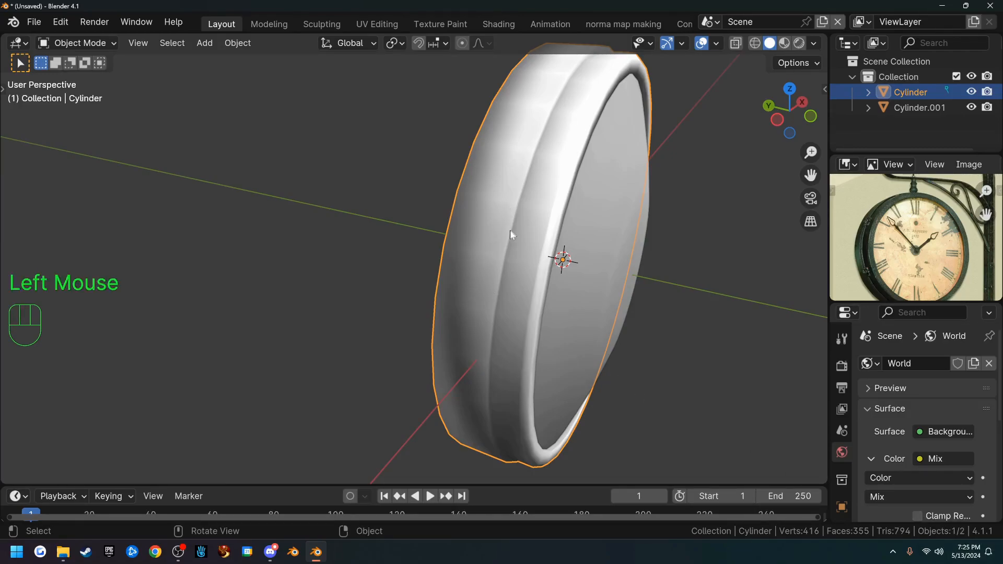
key(Tab)
key(ctrl+r)
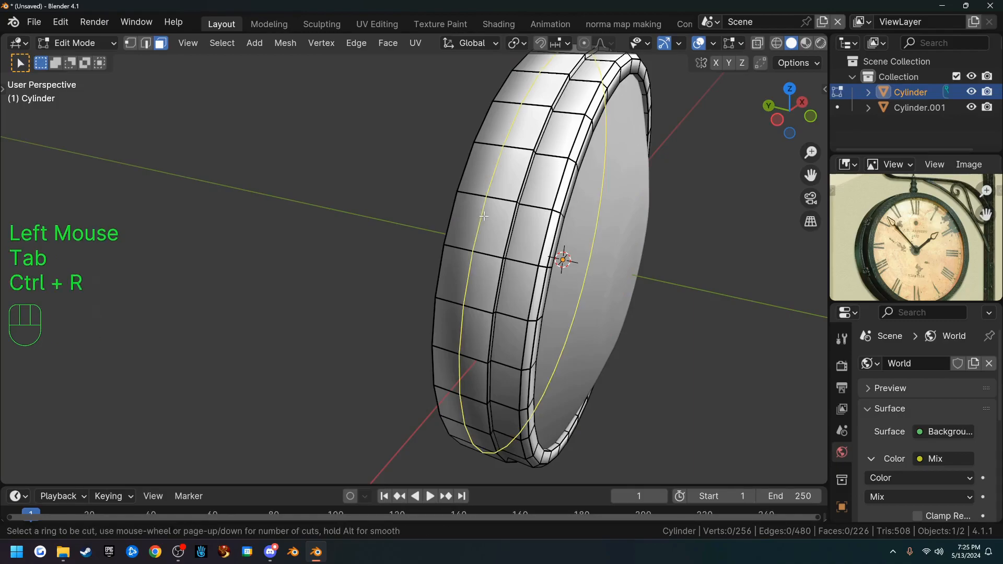
click(473, 216)
click(458, 211)
key(ctrl+r)
click(484, 218)
click(504, 224)
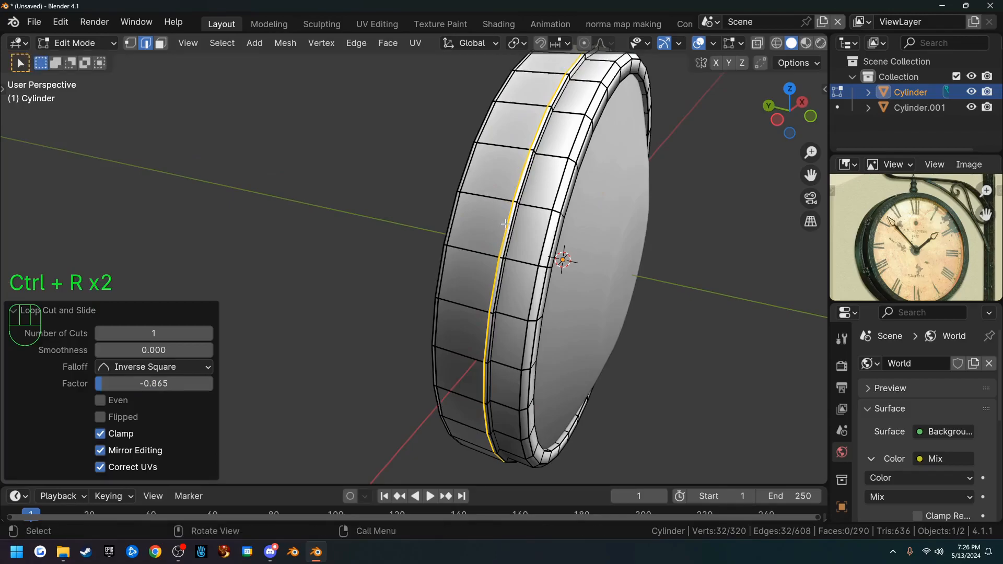
Add two loop cuts to the front side band, near the front edge (factor about -0.81) and near the step (about 0.864).
key(ctrl+r)
click(531, 218)
click(547, 220)
key(ctrl+r)
click(540, 212)
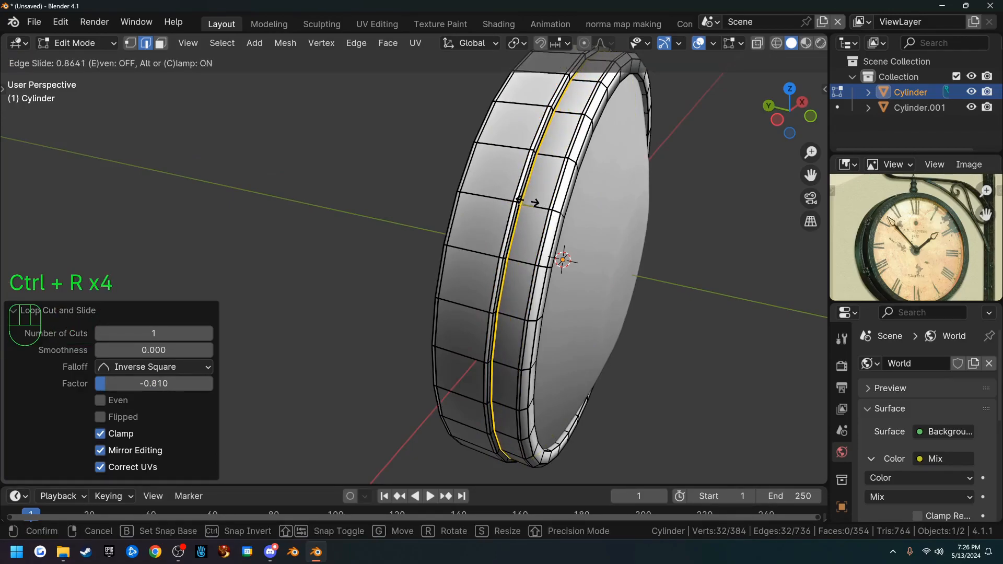
click(532, 203)
middle_drag(606, 210, 539, 287)
scroll(556, 218, down, 2)
key(Tab)
scroll(543, 280, down, 2)
Reapply Shade Smooth to the domed disc inside the rim.
click(539, 287)
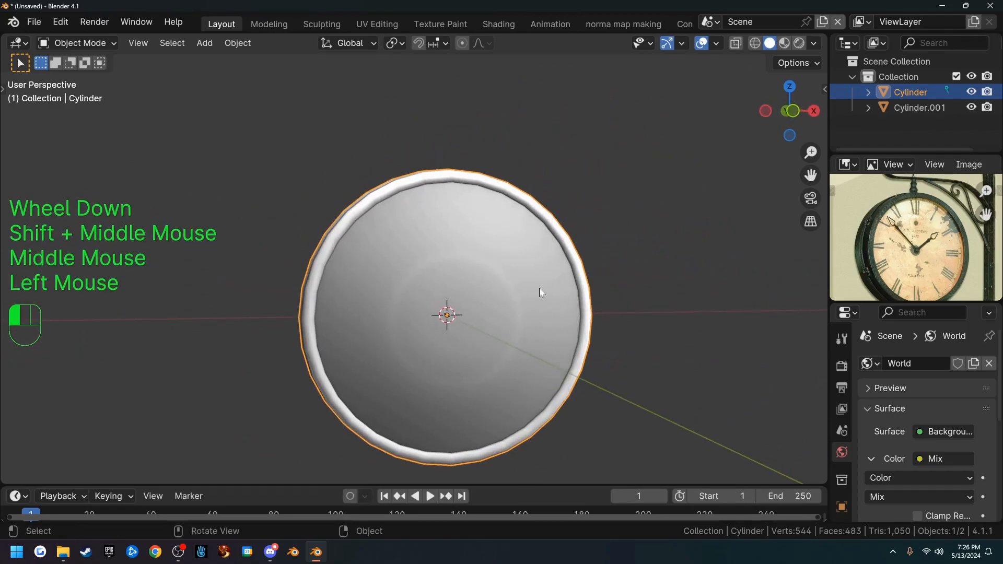
right_click(539, 287)
click(493, 195)
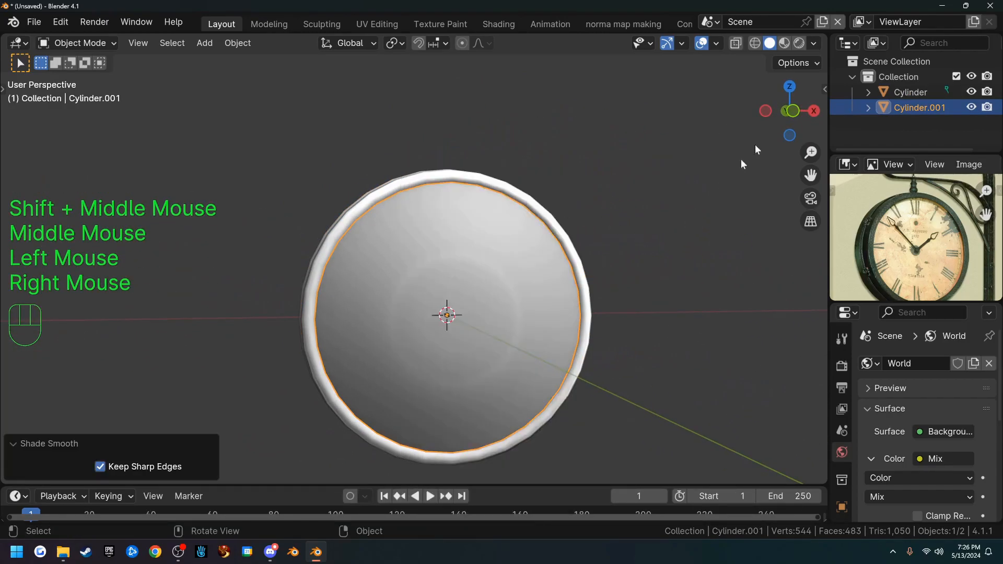
Open the viewport shading options.
click(814, 44)
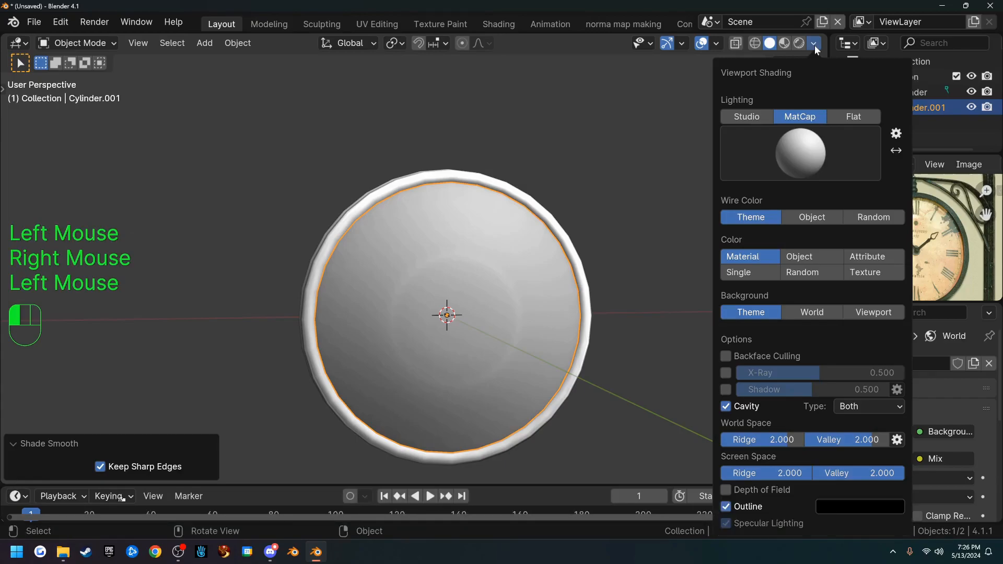